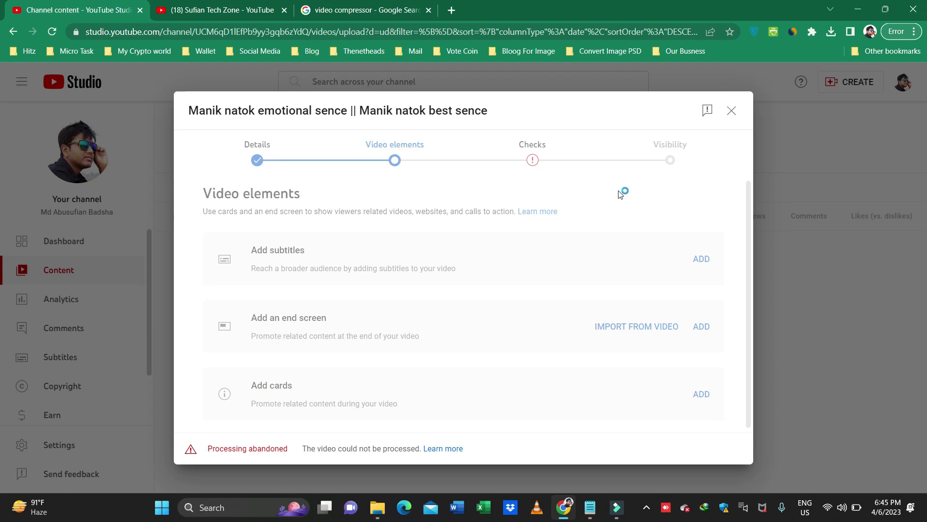
Look over the videos on the Sufian Tech Zone YouTube channel page and return to the YouTube Studio upload
left_click(217, 10)
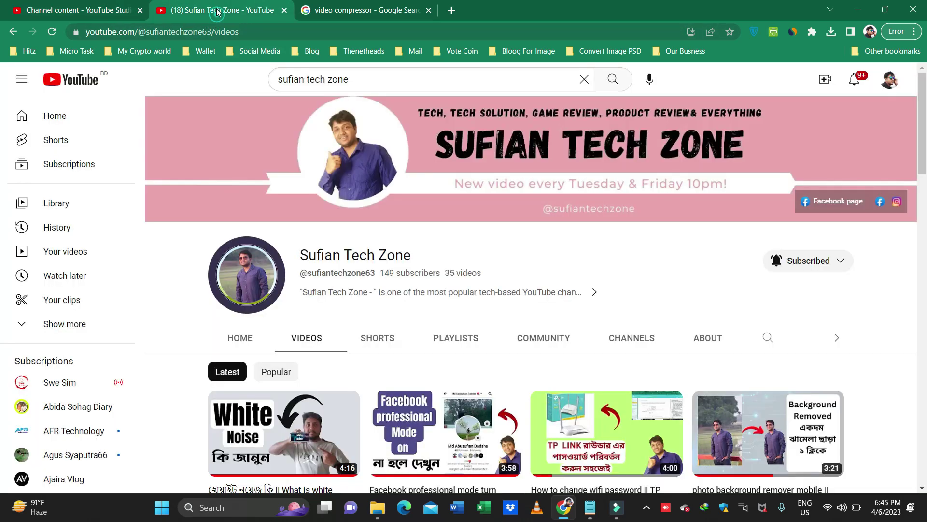
scroll(607, 250, "down", 5)
scroll(608, 249, "up", 4)
scroll(608, 249, "down", 3)
scroll(607, 250, "up", 4)
left_click(83, 11)
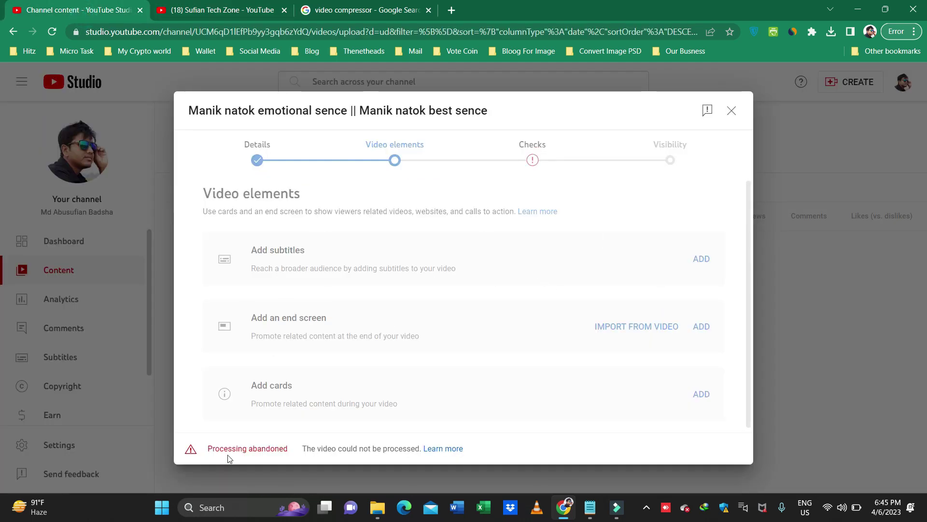
Examine the processing status message and the video title in the YouTube Studio upload dialog
left_click_drag(209, 448, 288, 454)
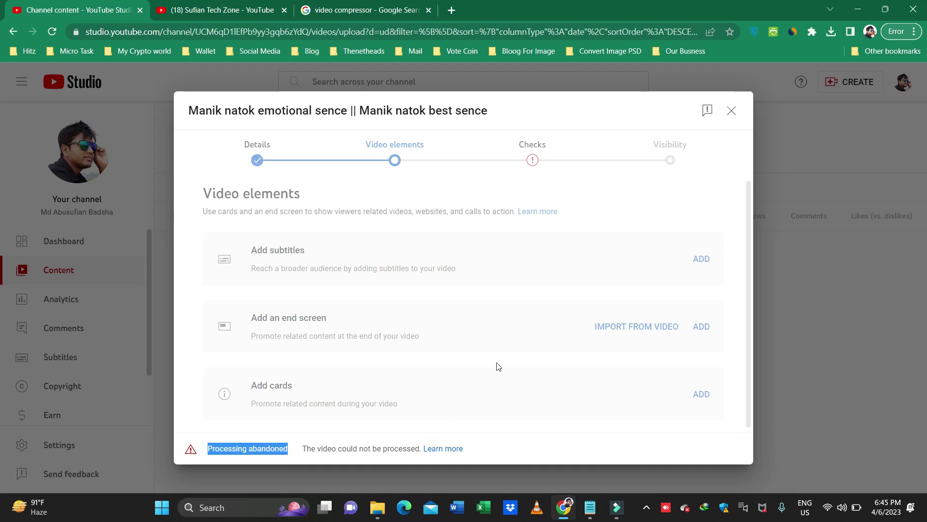
left_click(564, 423)
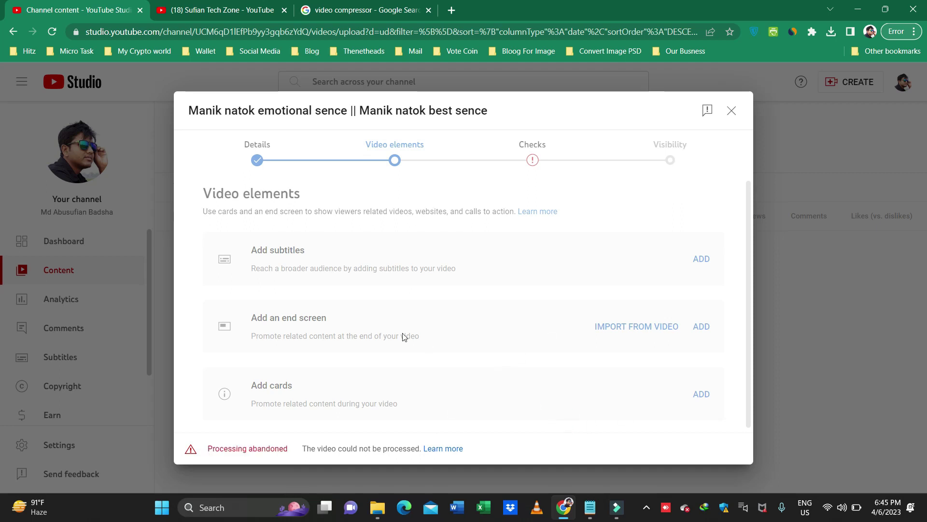
left_click_drag(187, 112, 498, 120)
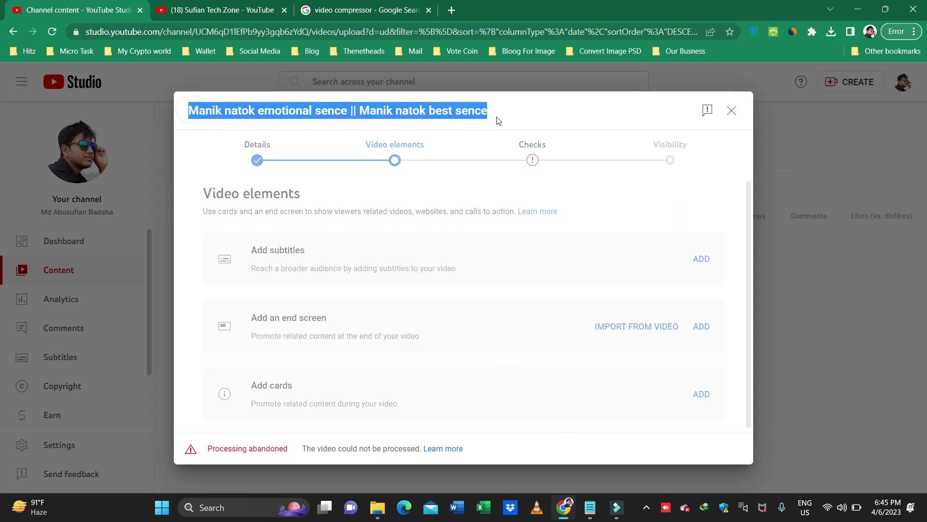
left_click(497, 295)
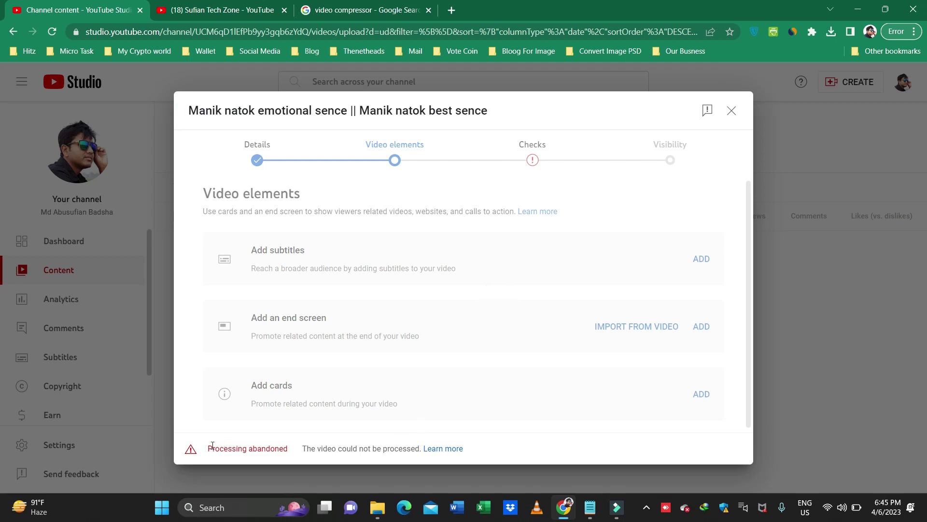
left_click_drag(209, 451, 291, 454)
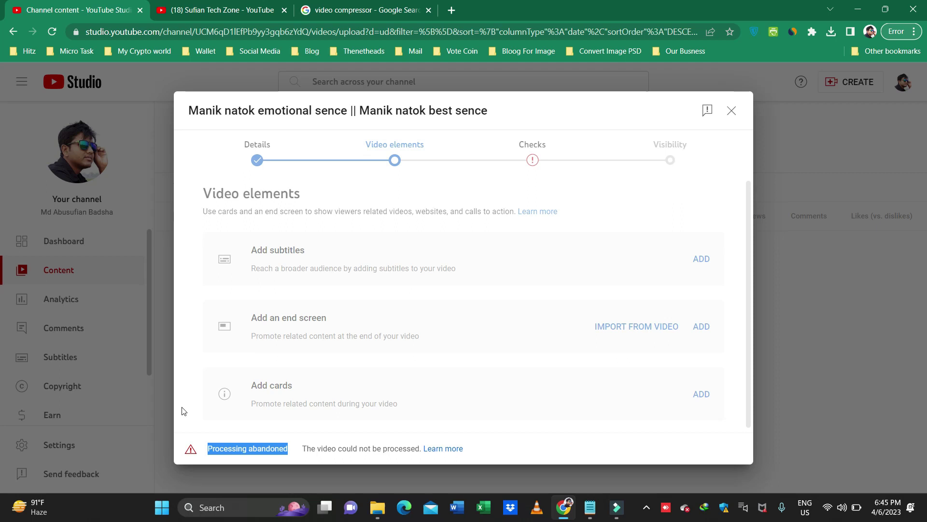
left_click(203, 407)
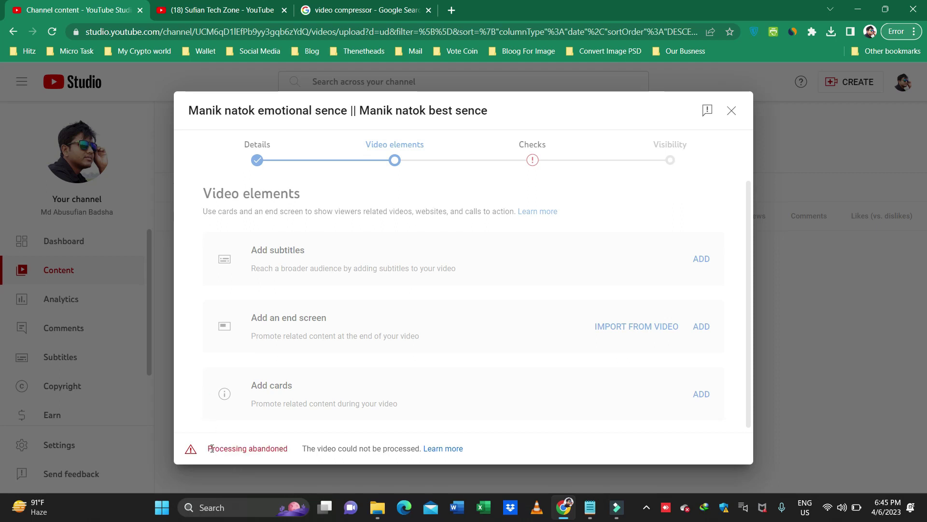
left_click_drag(210, 449, 289, 448)
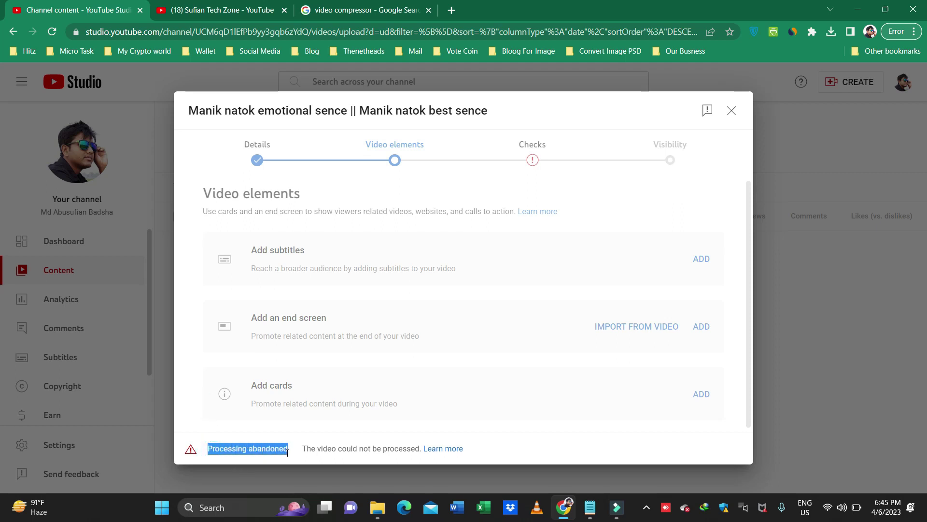
left_click(433, 408)
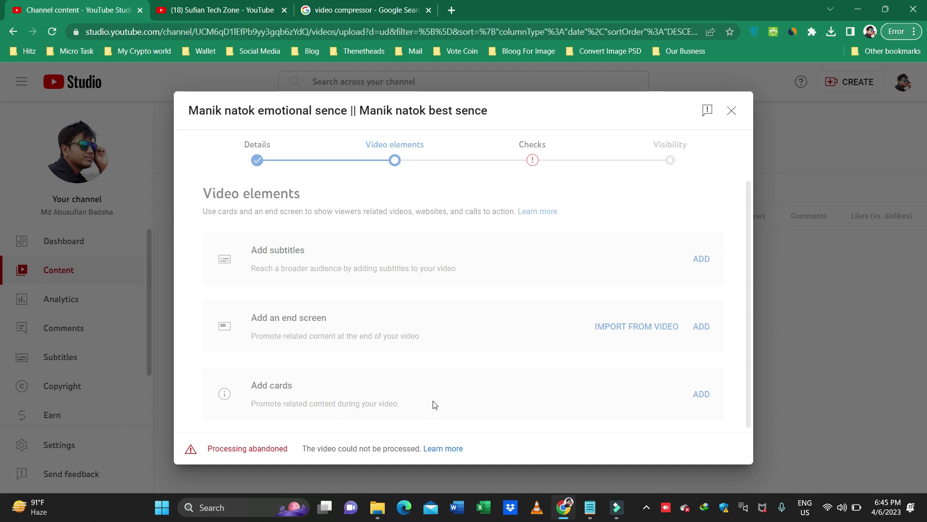
left_click_drag(209, 449, 288, 451)
left_click(447, 391)
left_click_drag(209, 449, 288, 453)
left_click(497, 354)
mouse_move(210, 445)
left_mouse_down()
mouse_move(193, 448)
mouse_move(205, 447)
left_mouse_up()
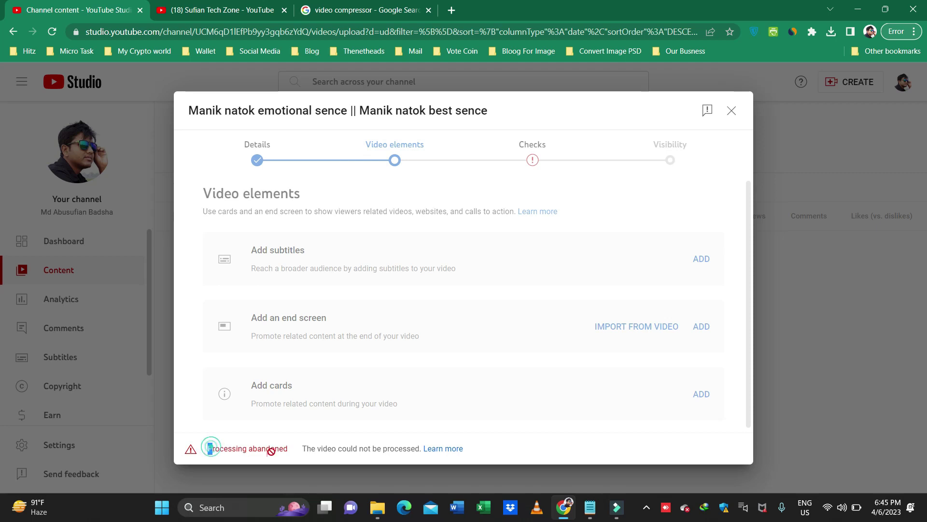
left_click(607, 126)
left_click_drag(207, 449, 290, 448)
left_click(454, 348)
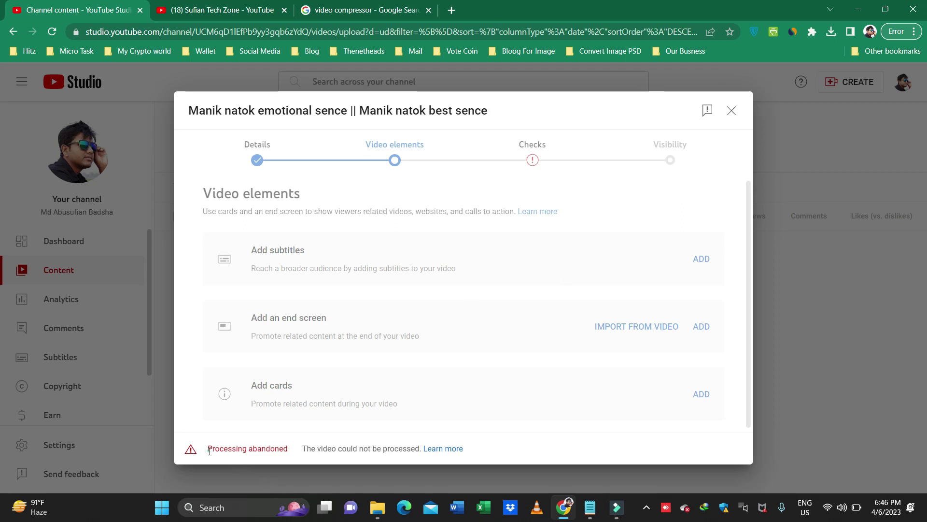
left_click_drag(210, 450, 288, 453)
left_click(493, 323)
left_click_drag(205, 450, 290, 453)
left_click(434, 339)
left_click_drag(206, 451, 303, 437)
left_click(462, 307)
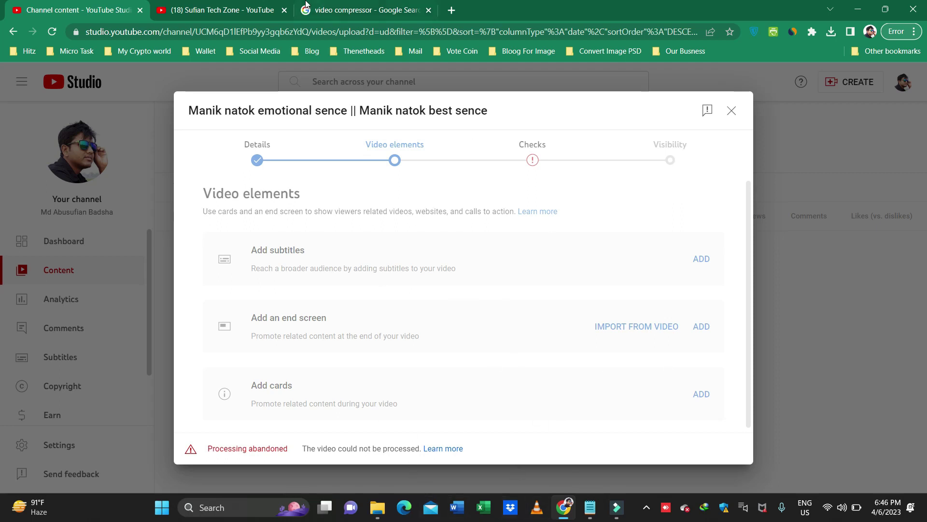
left_click_drag(190, 116, 454, 114)
left_click(520, 118)
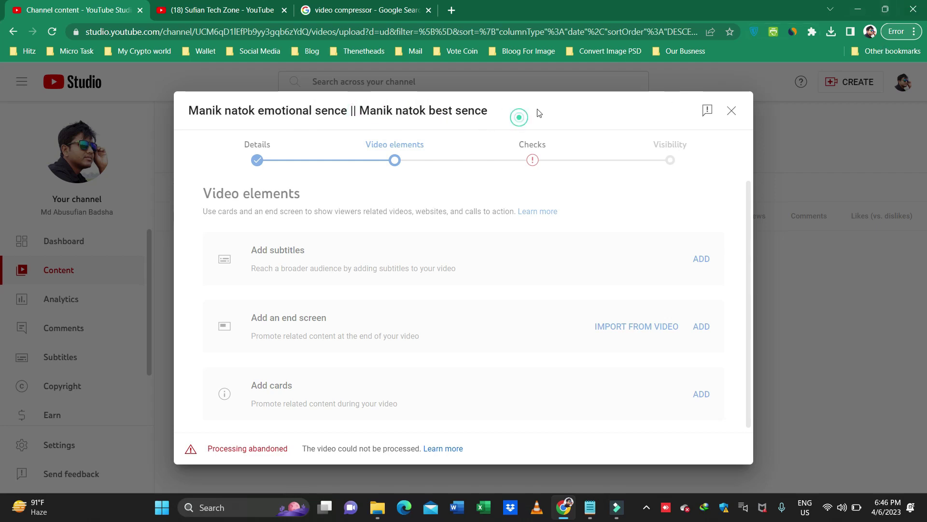
Switch to File Explorer and open the "youtube toady" folder on New Volume (H:)
key("super+d")
double_click(44, 35)
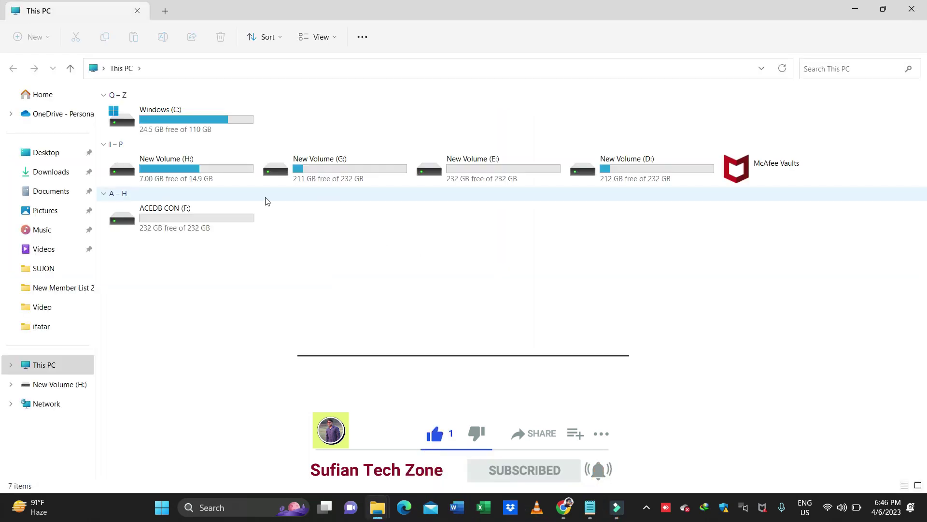
double_click(200, 169)
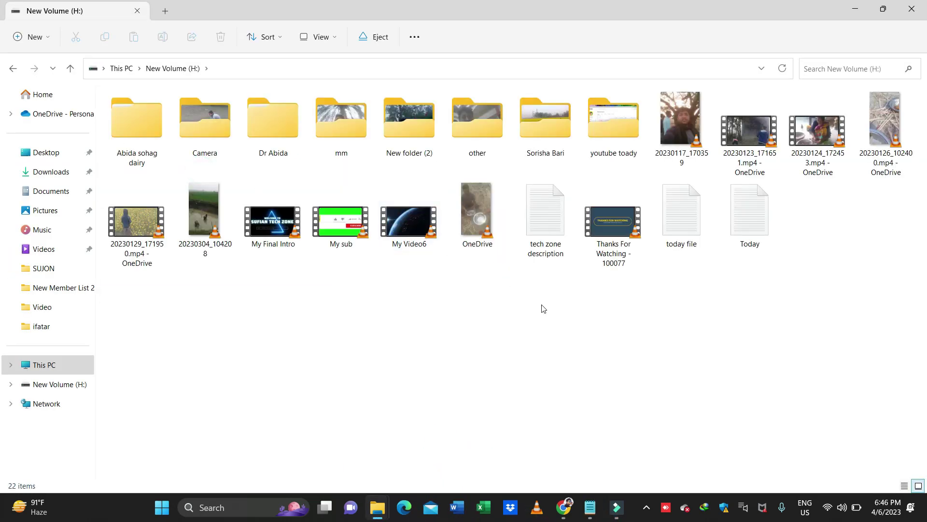
double_click(603, 162)
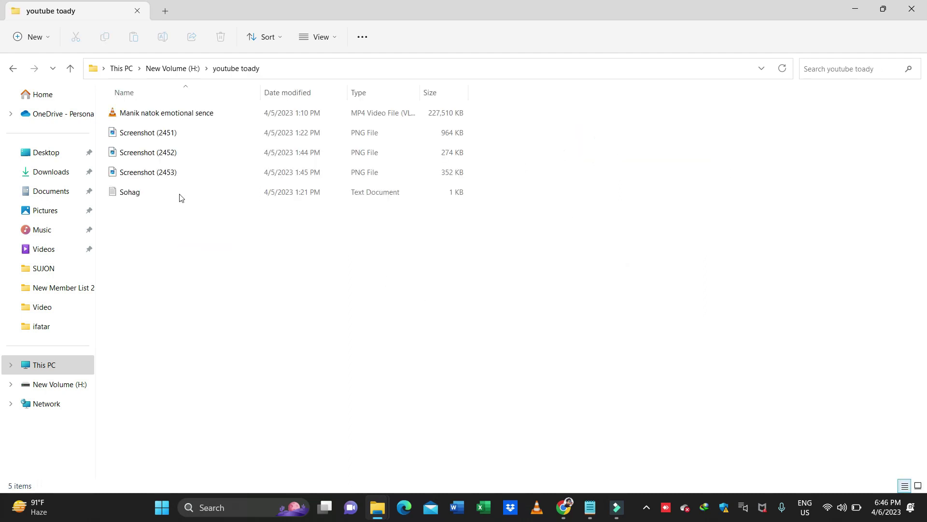
left_click(167, 114)
Display the folder's files as extra large icons and leave nothing selected
right_click(675, 241)
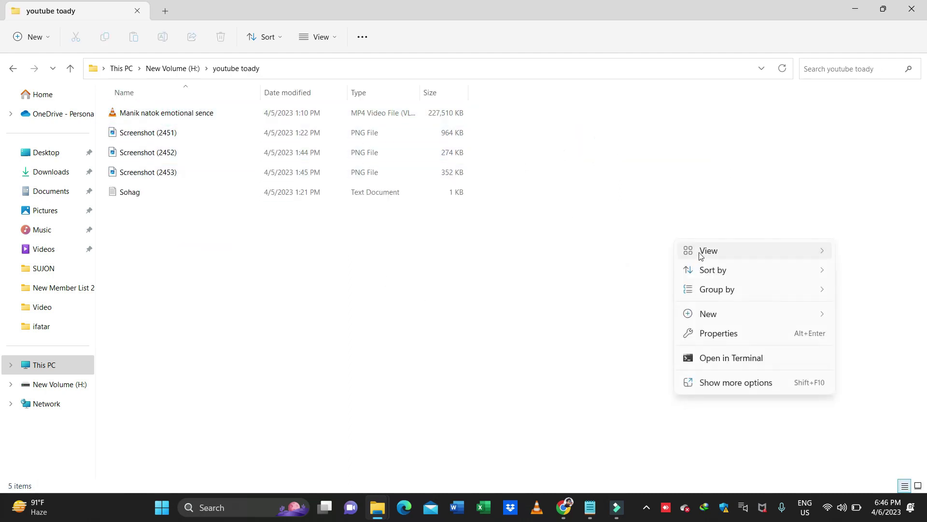
left_click(700, 253)
left_click(666, 253)
left_click_drag(213, 346, 145, 87)
left_click(341, 329)
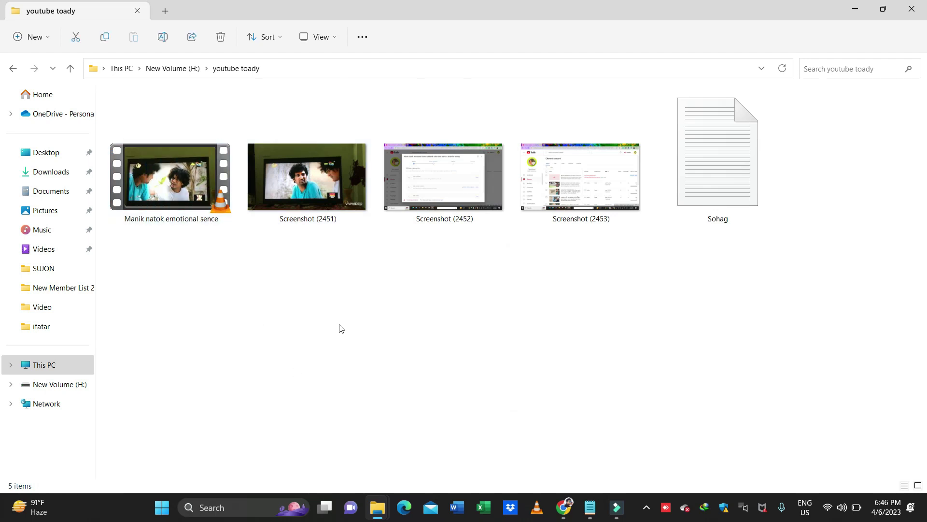
right_click(300, 284)
left_click(249, 305)
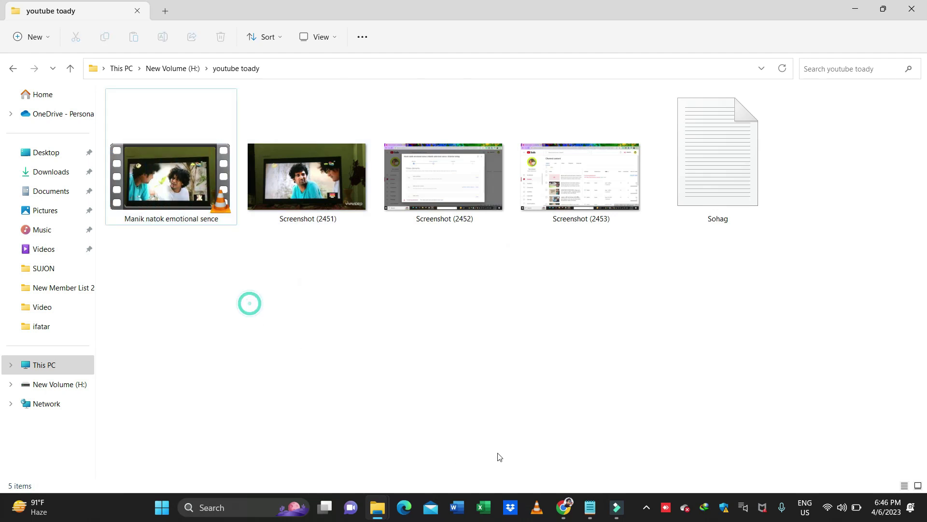
Switch to Chrome and open VEED's Video Compressor page from the "video compressor" Google results
left_click(565, 508)
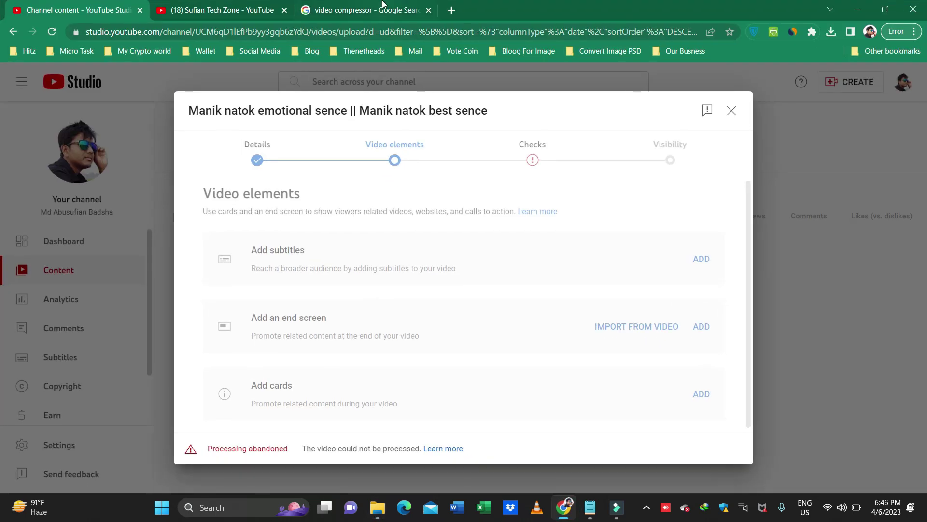
left_click(382, 5)
left_click(234, 87)
key("ctrl+a")
left_click(39, 196)
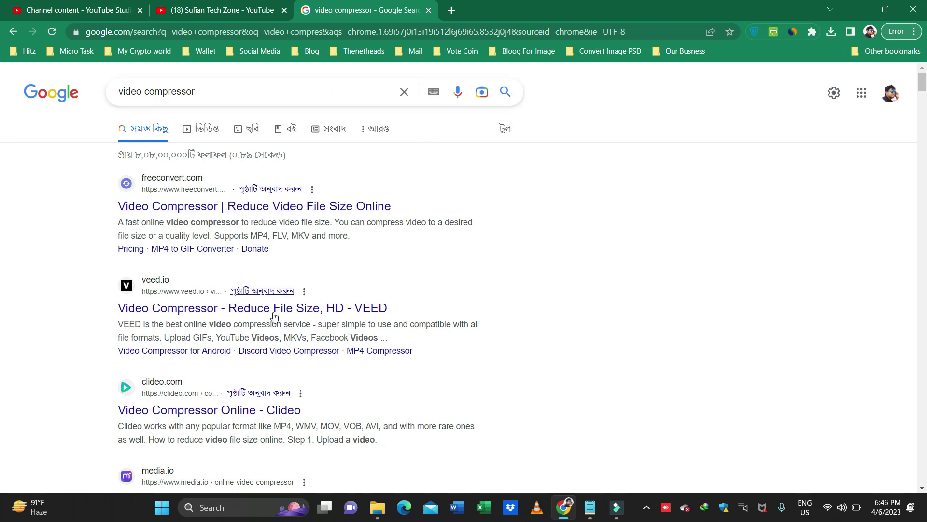
left_click(347, 309)
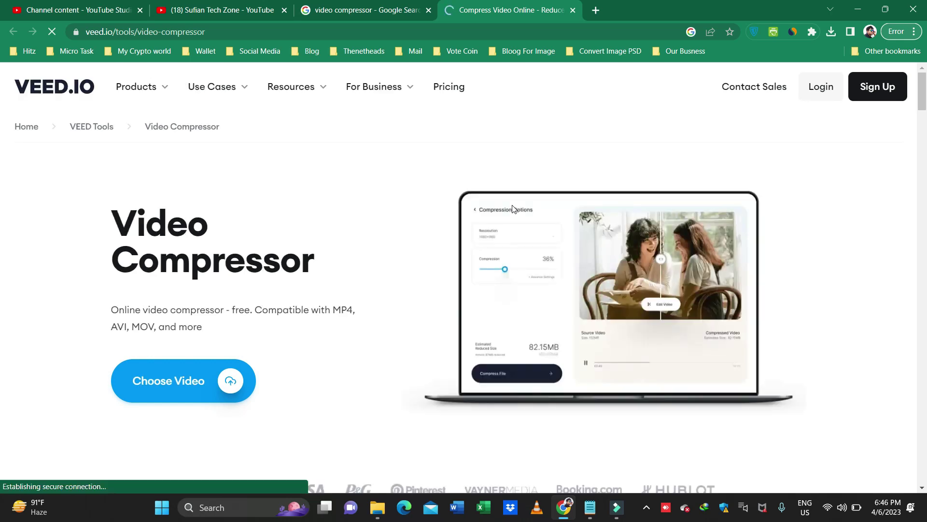
scroll(425, 256, "down", 2)
scroll(416, 260, "up", 2)
Start the VEED compressor, answer the experience question with "I need guidance", and upload the "Manik natok emotional sence" video
left_click(193, 381)
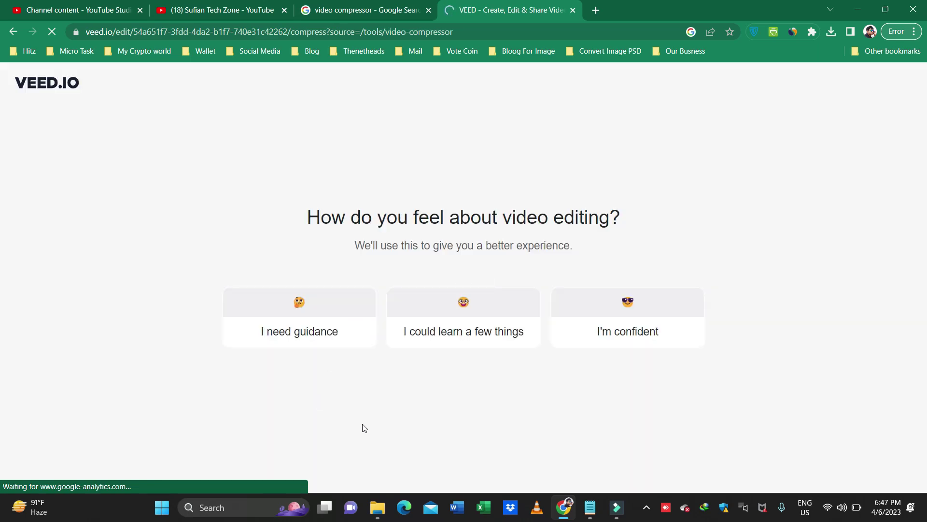
left_click(291, 300)
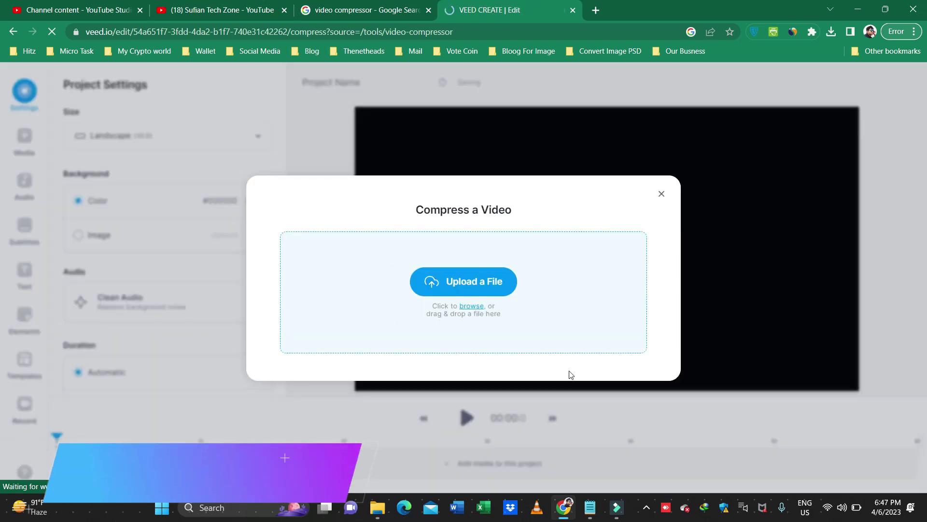
left_click(437, 288)
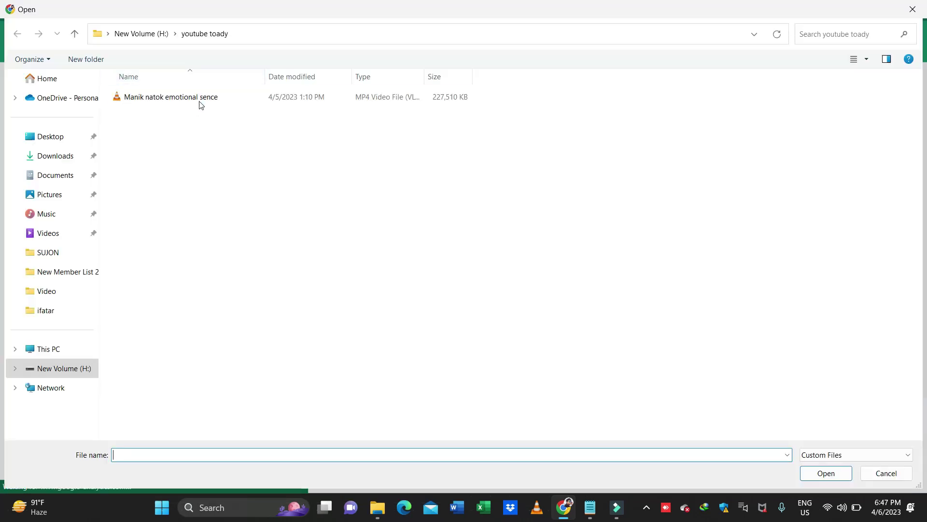
left_click(199, 103)
left_click(827, 474)
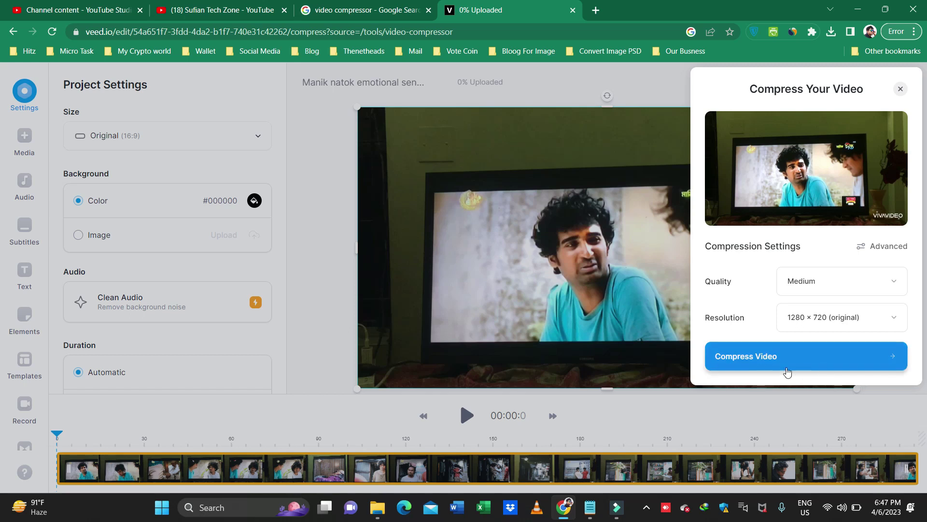
Compress the video at Medium quality and the original 1280 × 720 resolution, and download the compressed file
left_click(756, 361)
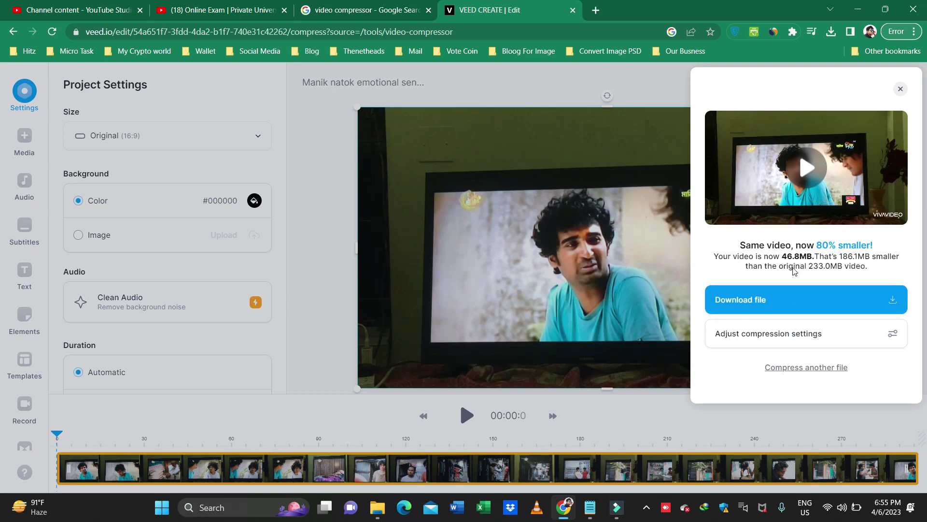
left_click(761, 306)
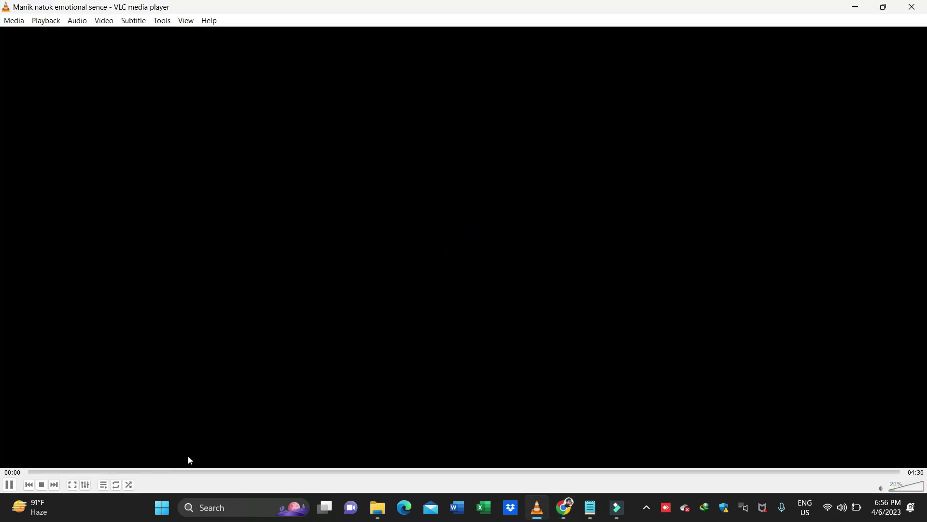
Preview the video in VLC from about 0:55, pause it, and close the player
left_click(202, 471)
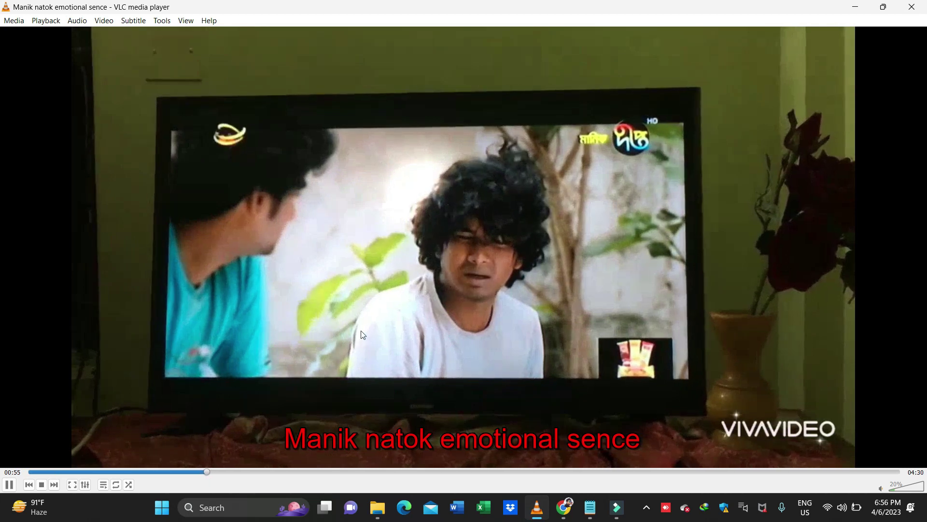
left_click(10, 485)
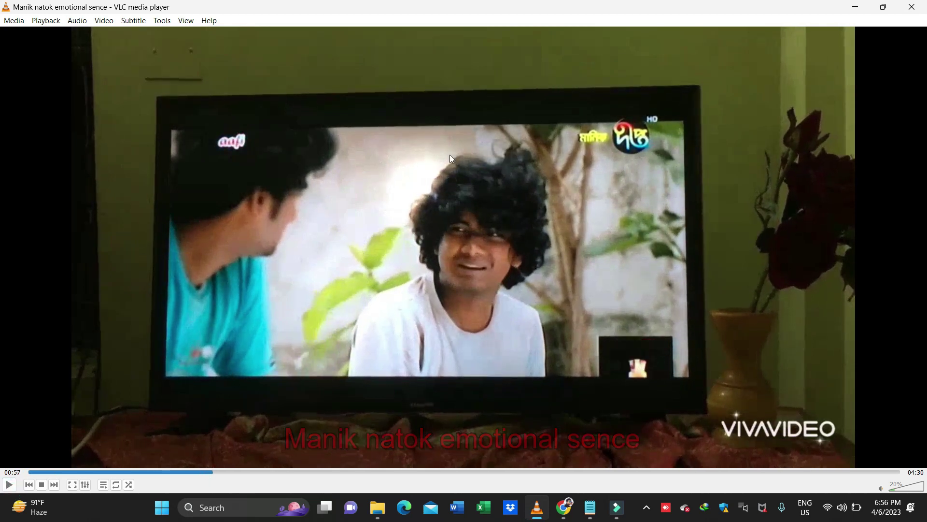
left_click(912, 7)
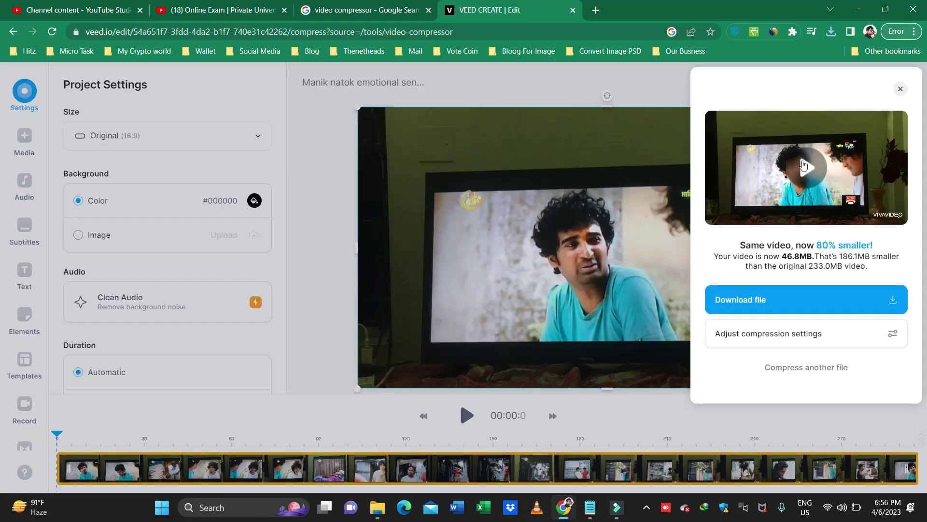
Minimize the open windows and open the Downloads folder in File Explorer
left_click(850, 14)
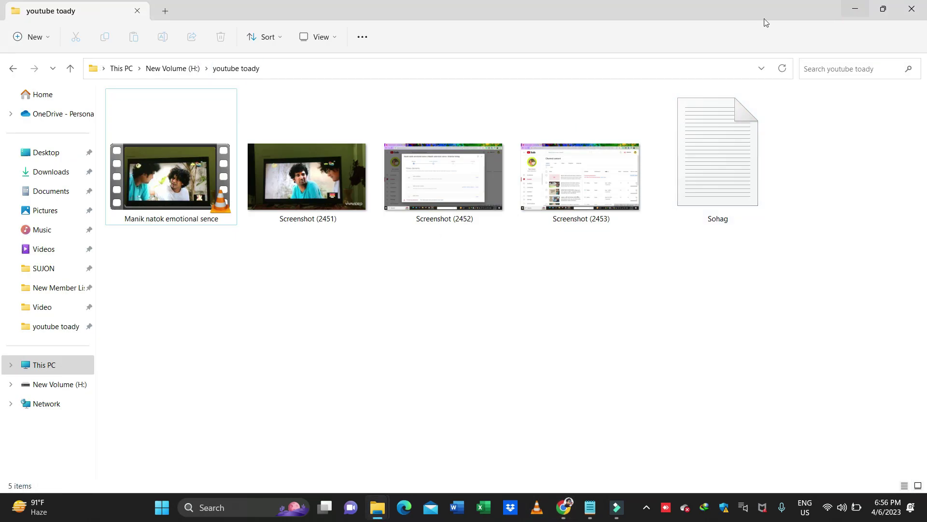
left_click(853, 14)
left_click(37, 33)
double_click(19, 34)
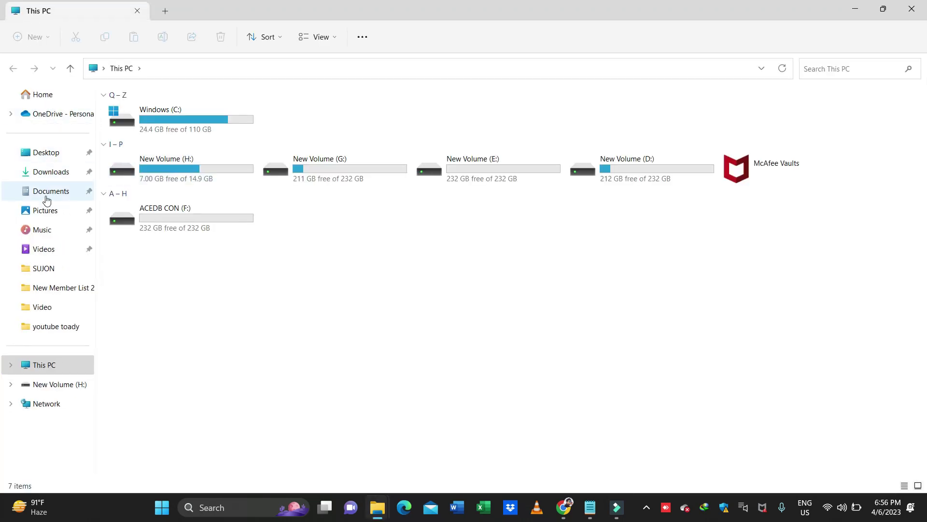
left_click(57, 179)
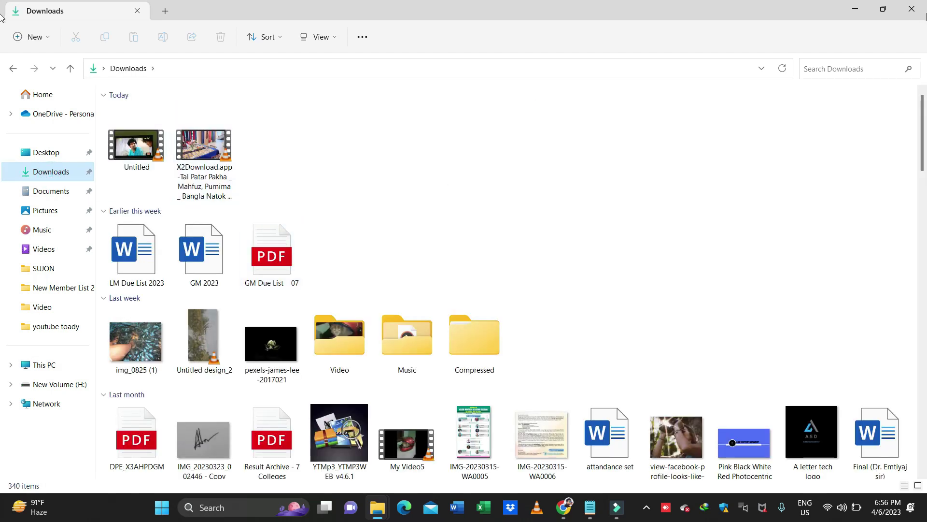
Switch to the YouTube Studio page in Chrome and close the upload dialog of the abandoned "Manik natok emotional sence" video
key("super+d")
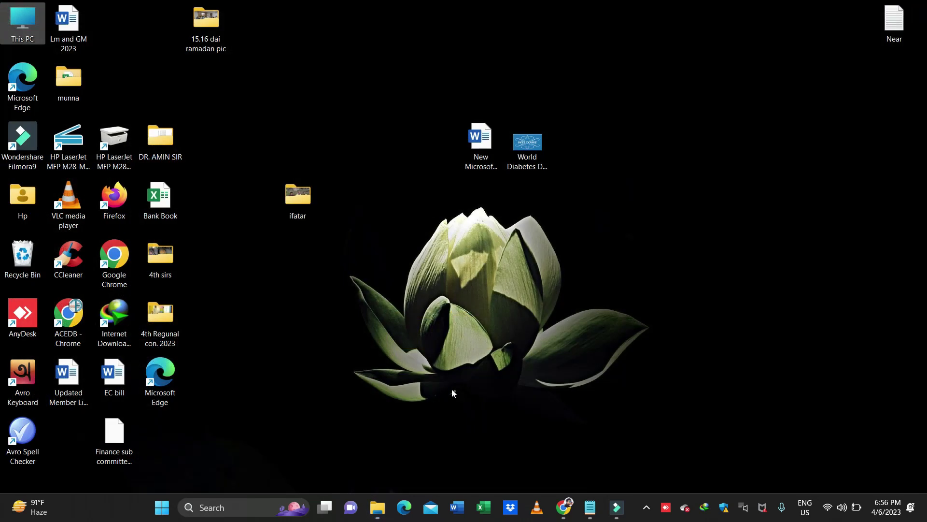
left_click(564, 507)
left_click(217, 10)
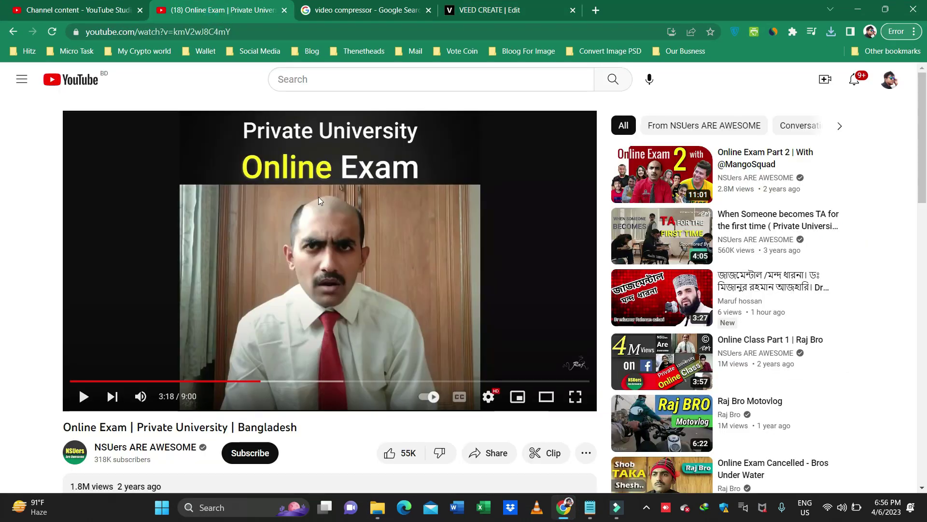
left_click(51, 4)
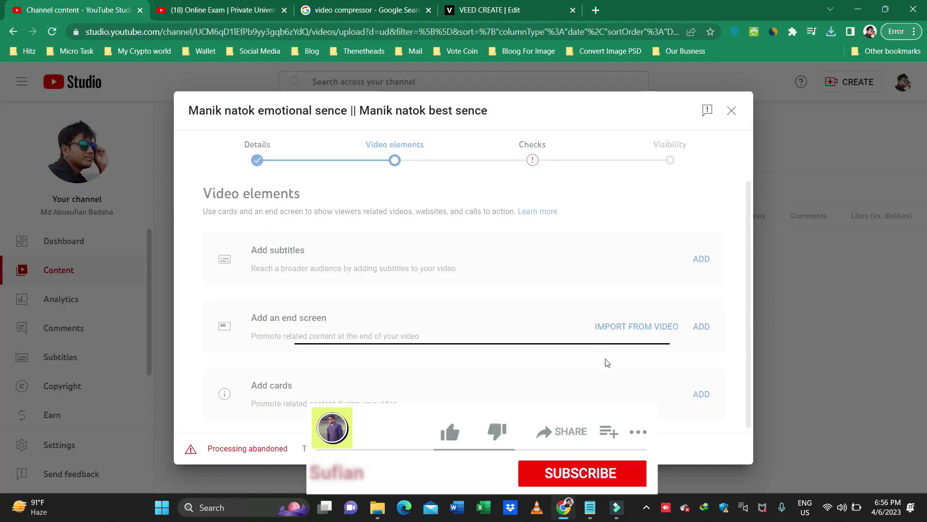
left_click(732, 111)
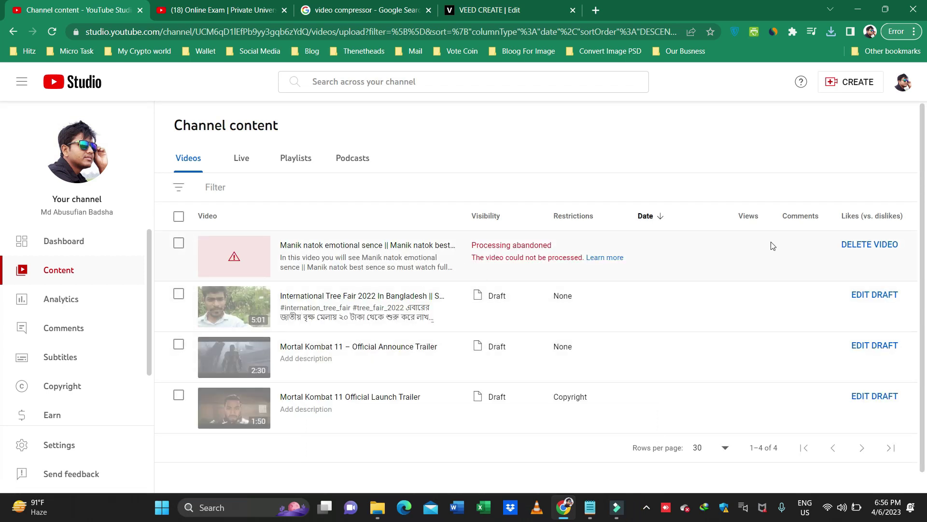
Permanently delete the "Manik natok emotional sence || Manik natok best sence" draft marked Processing abandoned, acknowledging that deletion cannot be undone
left_click(855, 245)
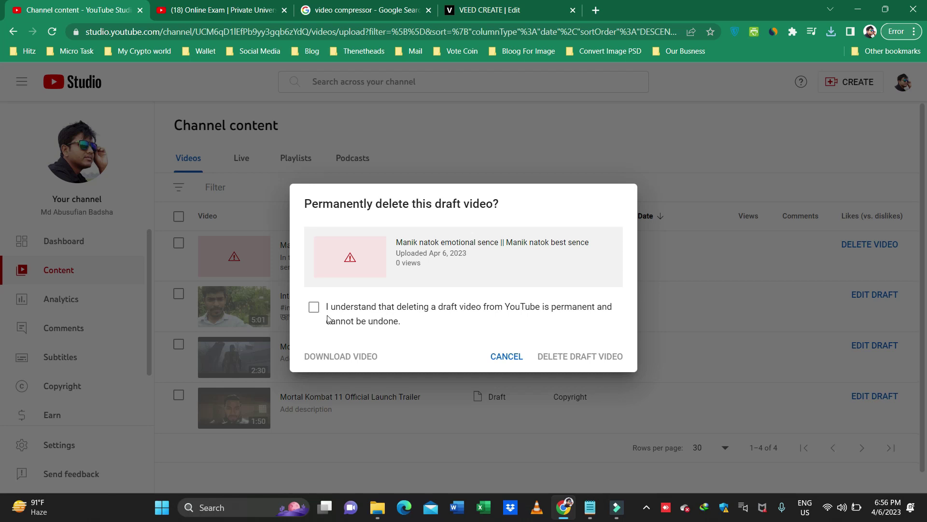
left_click(313, 307)
left_click(603, 356)
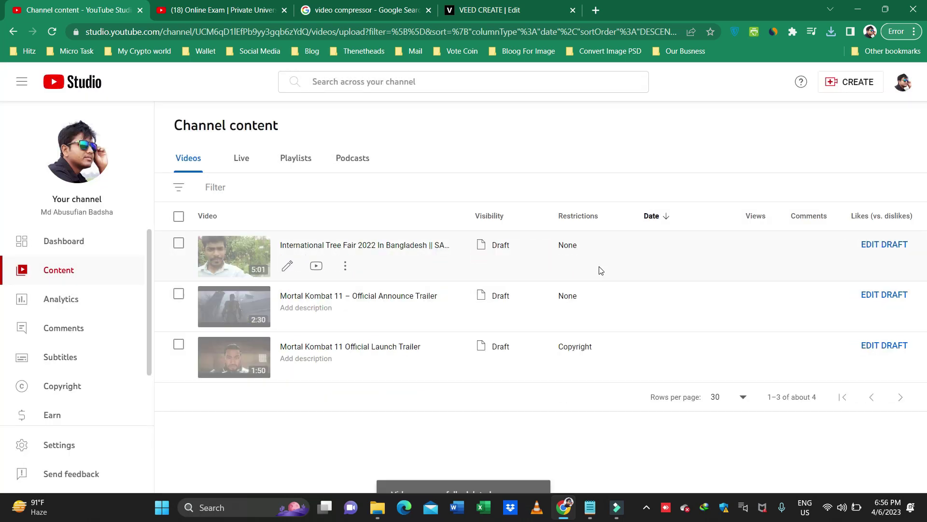
Start a new video upload and choose the compressed "Untitled" video from the Downloads folder
left_click(854, 87)
left_click(841, 105)
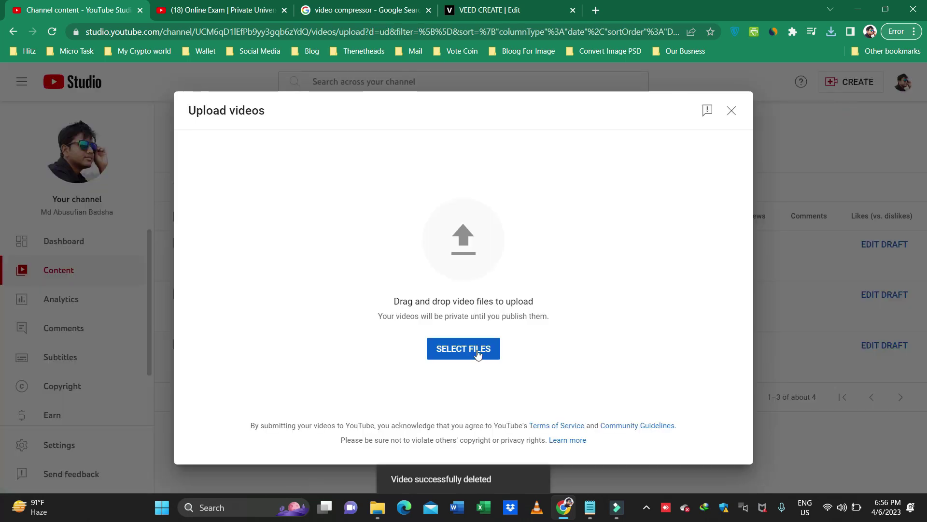
left_click(477, 352)
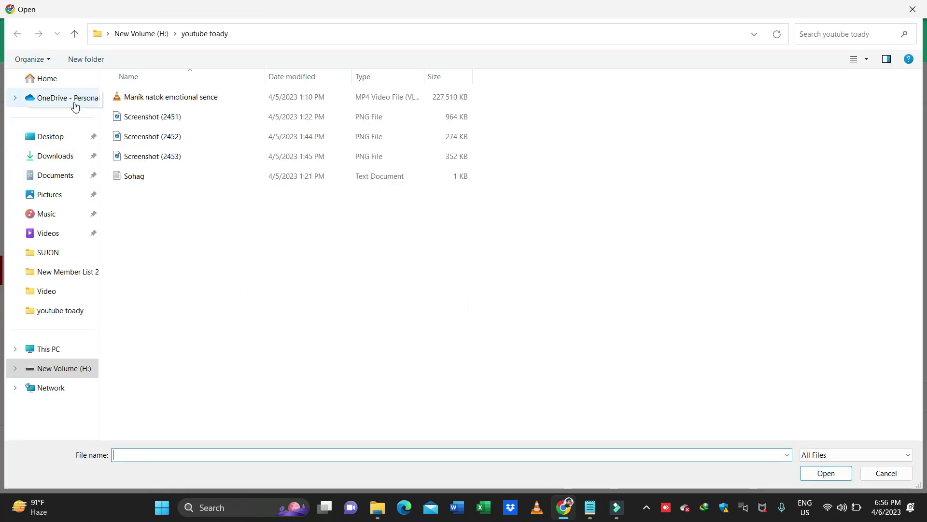
left_click(57, 155)
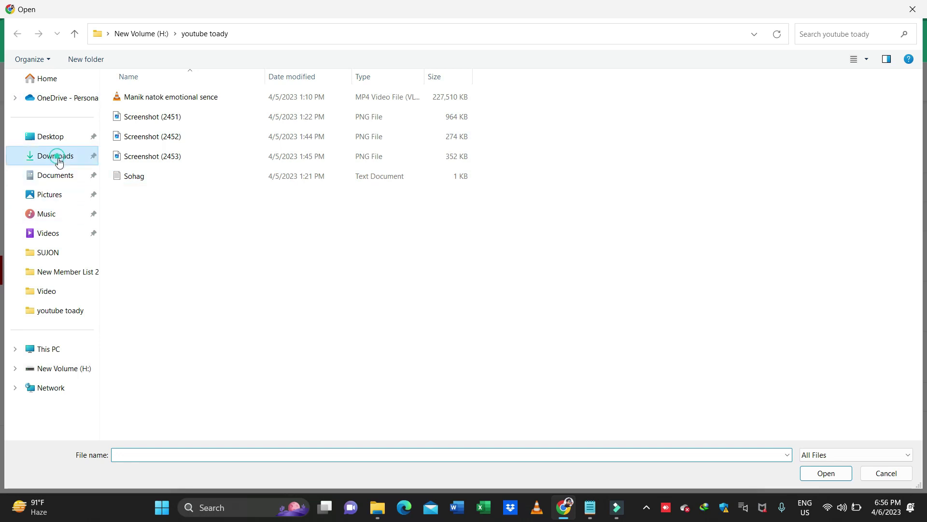
left_click(162, 155)
left_click(824, 473)
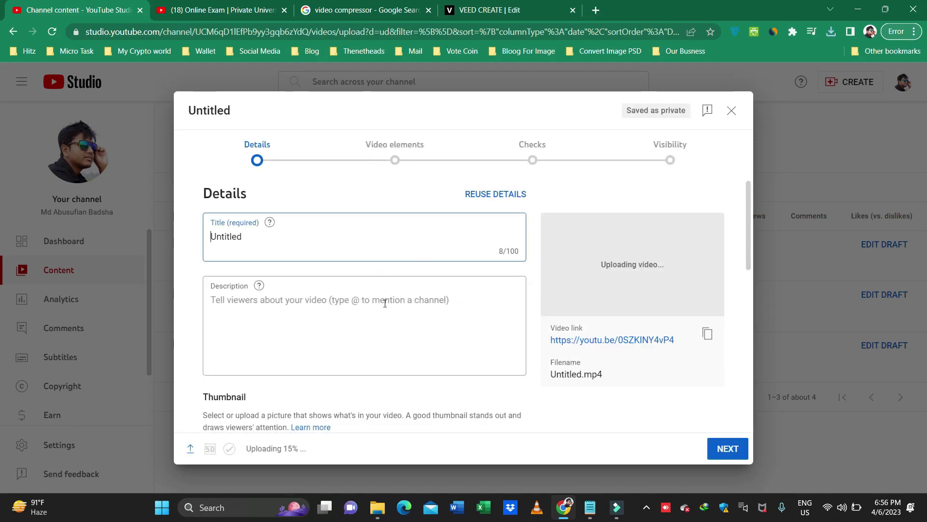
Examine the upload progress and the title, description, thumbnail and audience sections of the video's Details page
scroll(385, 303, "down", 1)
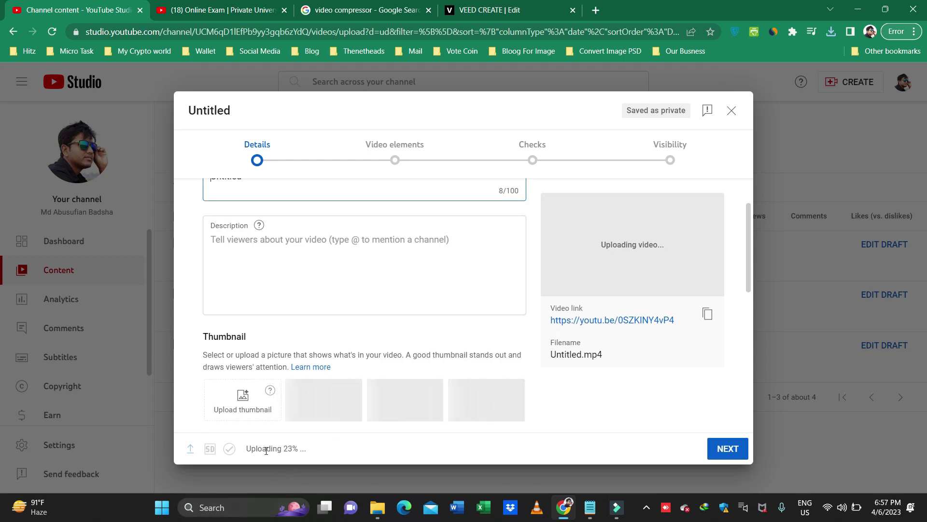
left_click_drag(259, 449, 315, 452)
scroll(382, 338, "up", 1)
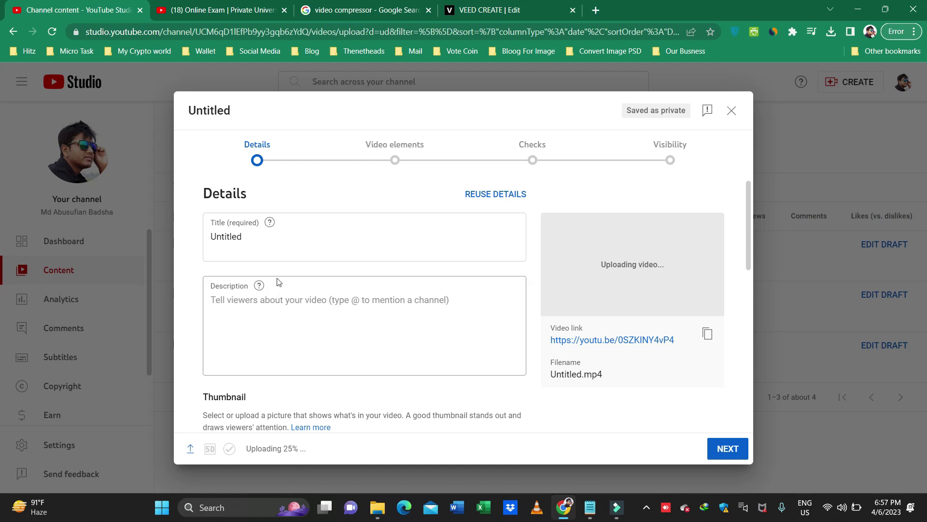
double_click(275, 233)
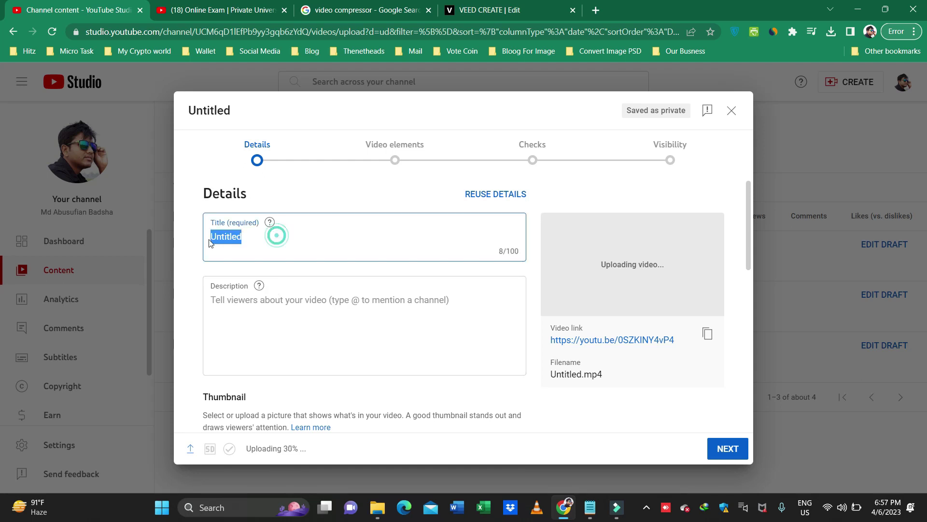
left_click(308, 314)
scroll(270, 299, "down", 8)
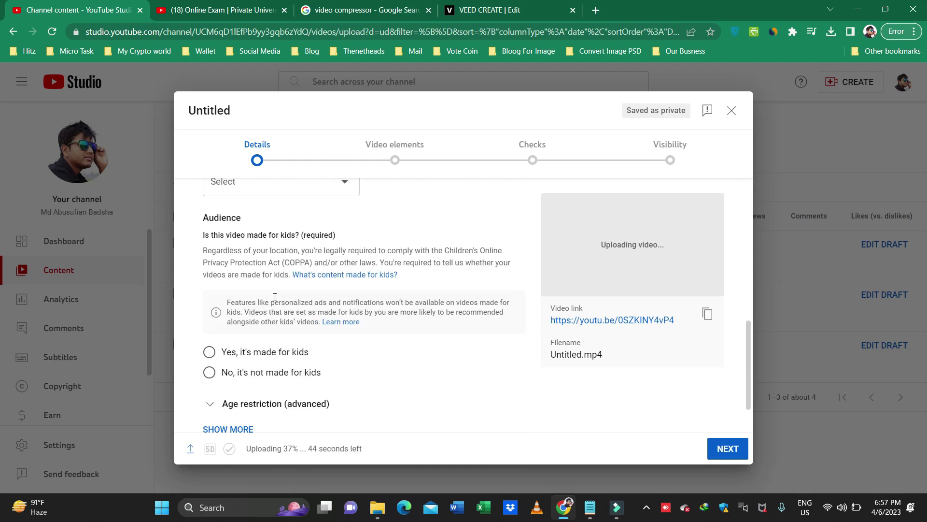
scroll(276, 300, "up", 4)
scroll(270, 290, "down", 4)
scroll(275, 309, "up", 8)
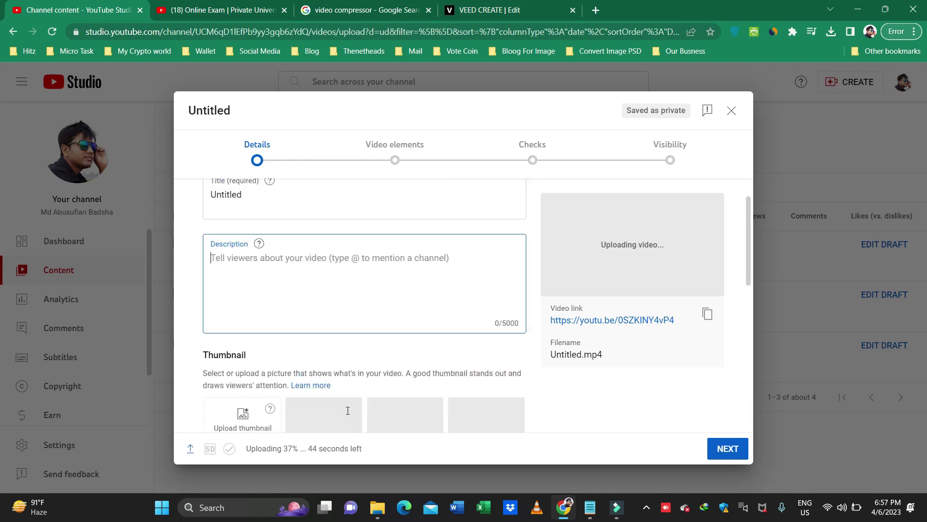
left_click_drag(250, 450, 294, 449)
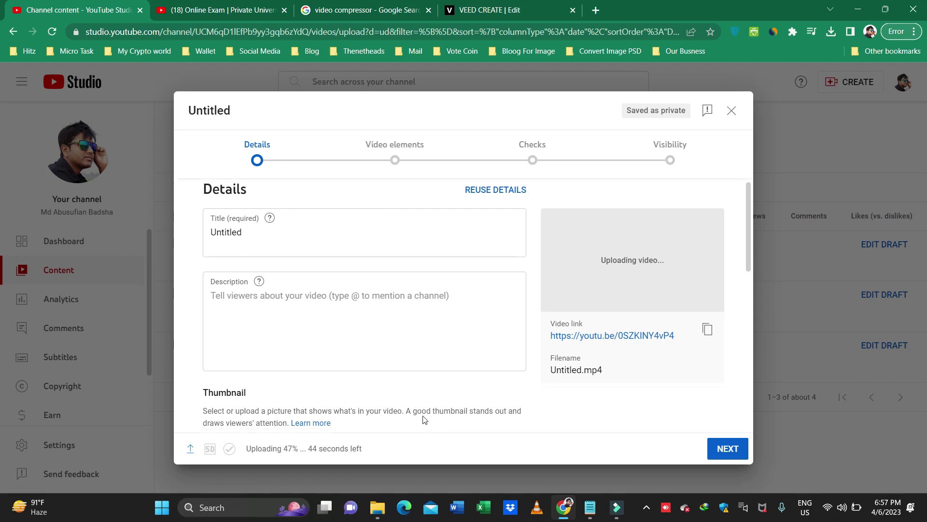
scroll(421, 410, "down", 6)
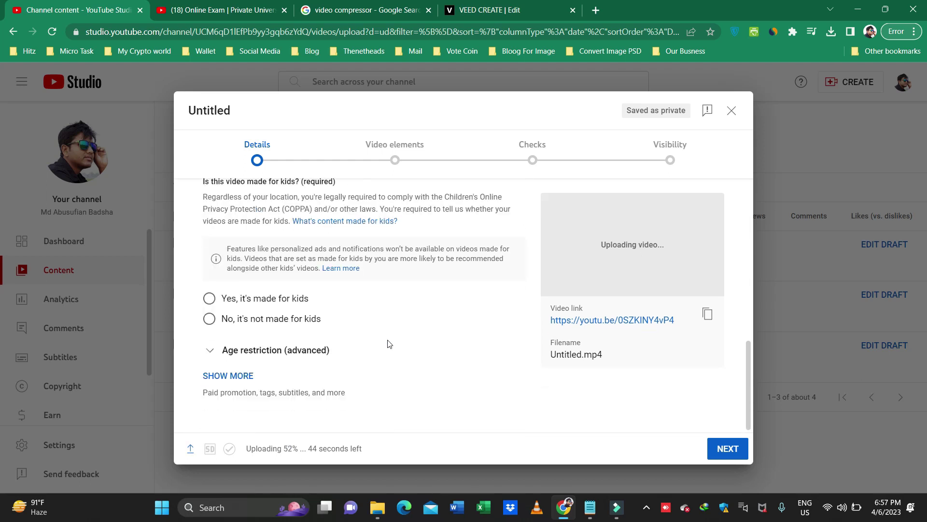
scroll(389, 344, "up", 6)
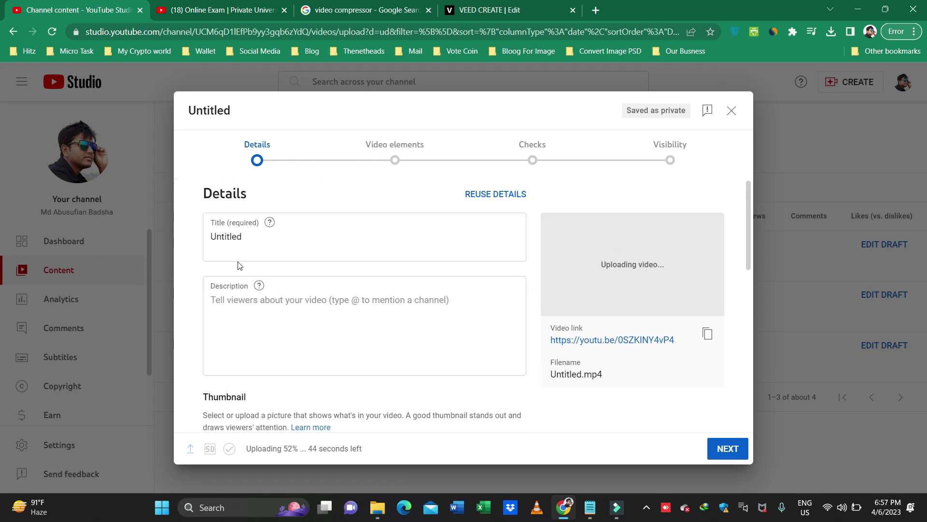
Replace the video title with "Manik natok emotional sence || Manik natok best sence", copied from the open Notepad notes
left_click_drag(264, 238, 190, 238)
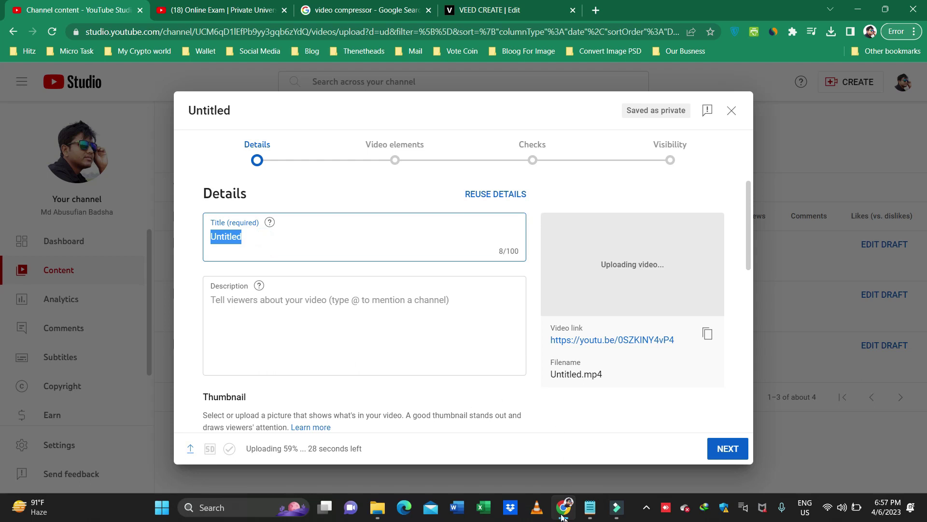
left_click(580, 467)
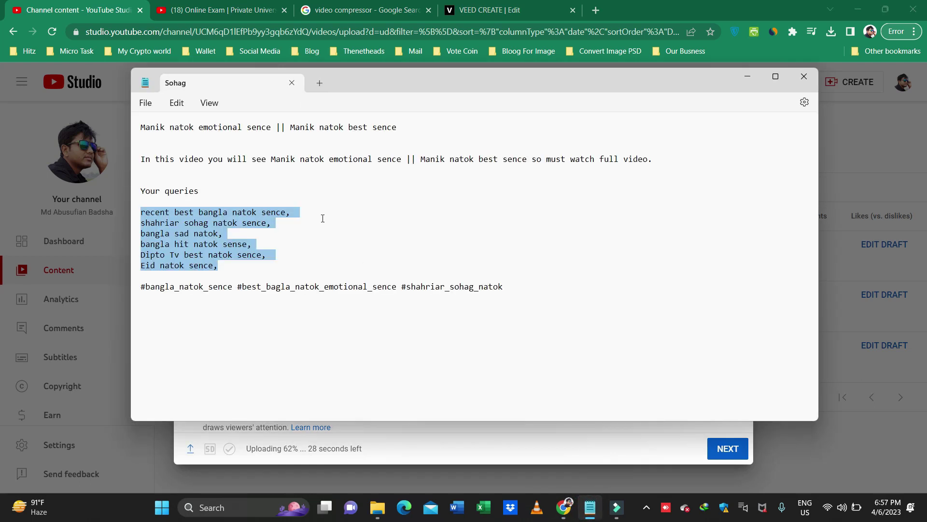
left_click(310, 137)
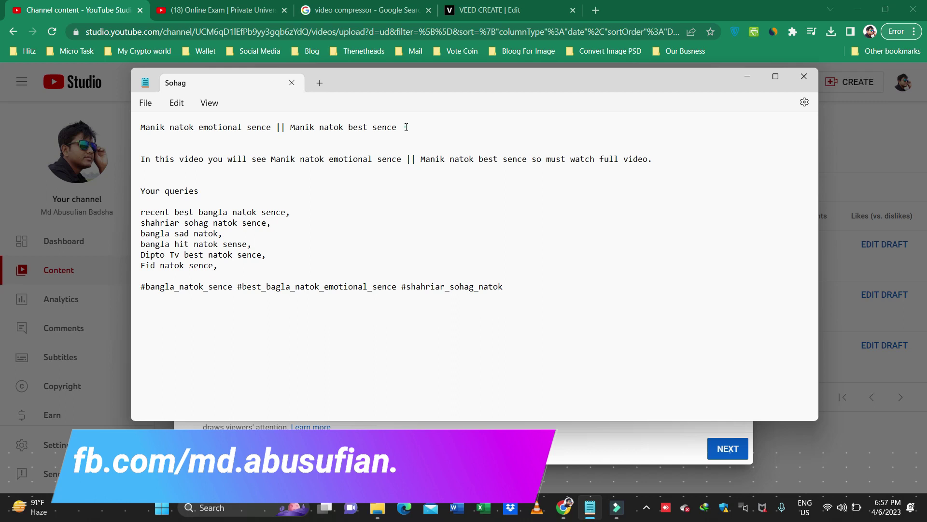
left_click_drag(406, 127, 149, 116)
right_click(151, 130)
left_click(181, 188)
left_click(740, 76)
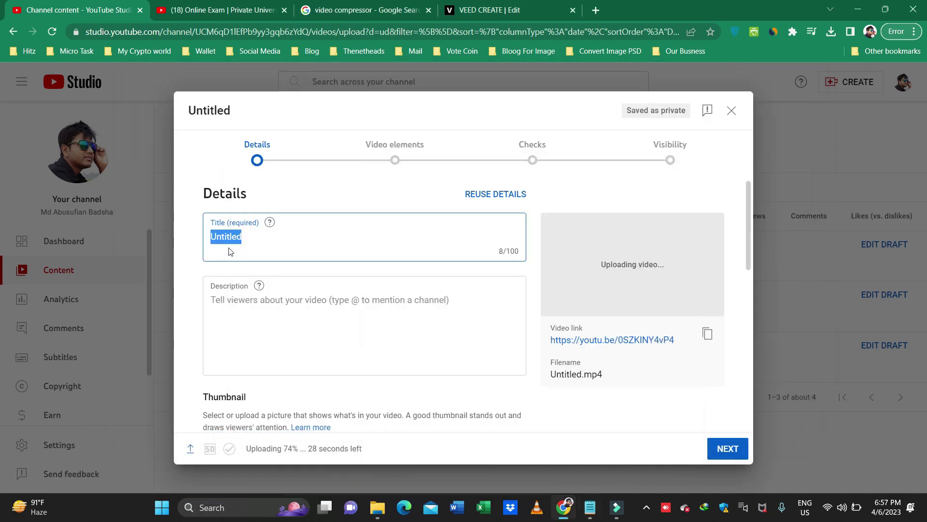
key("ctrl+v")
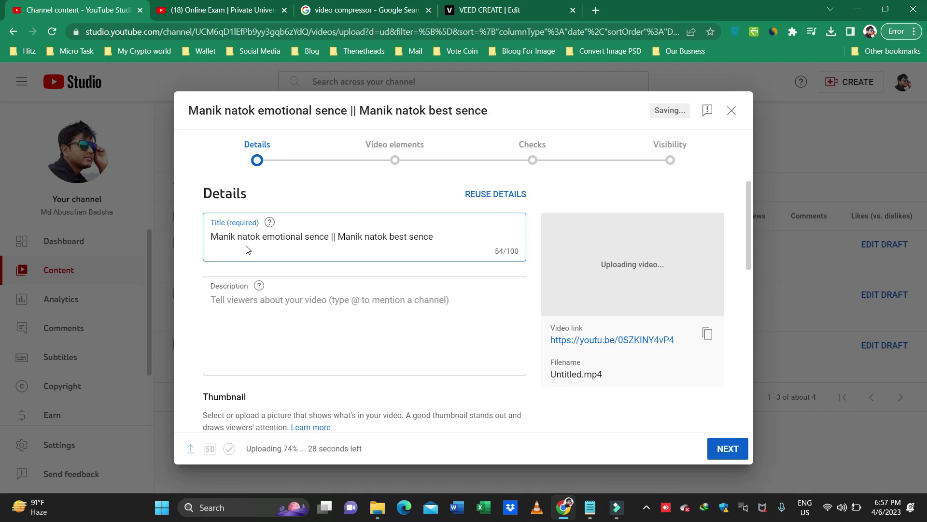
Fill the description with the query lines from "recent best bangla natok sence" through "Eid natok sence", copied from the Notepad notes
left_click(274, 333)
left_click(591, 515)
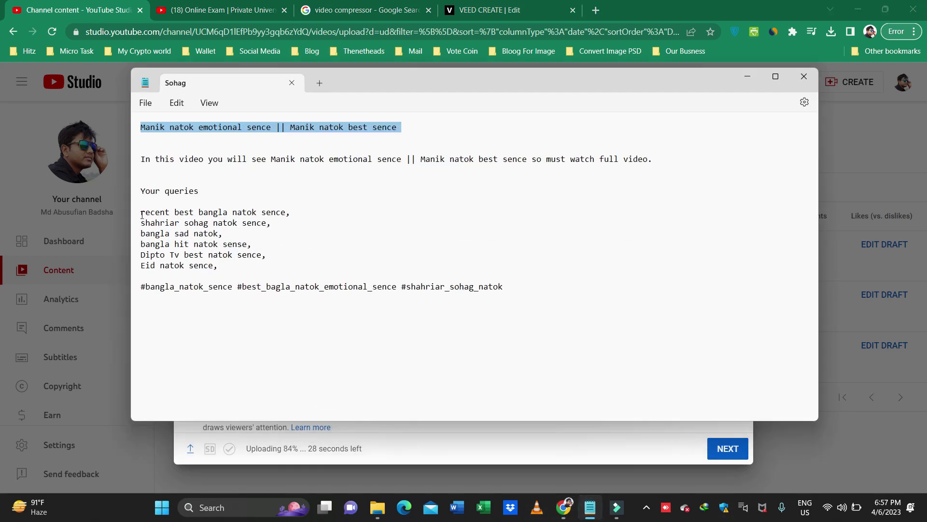
left_click_drag(141, 212, 226, 267)
right_click(216, 249)
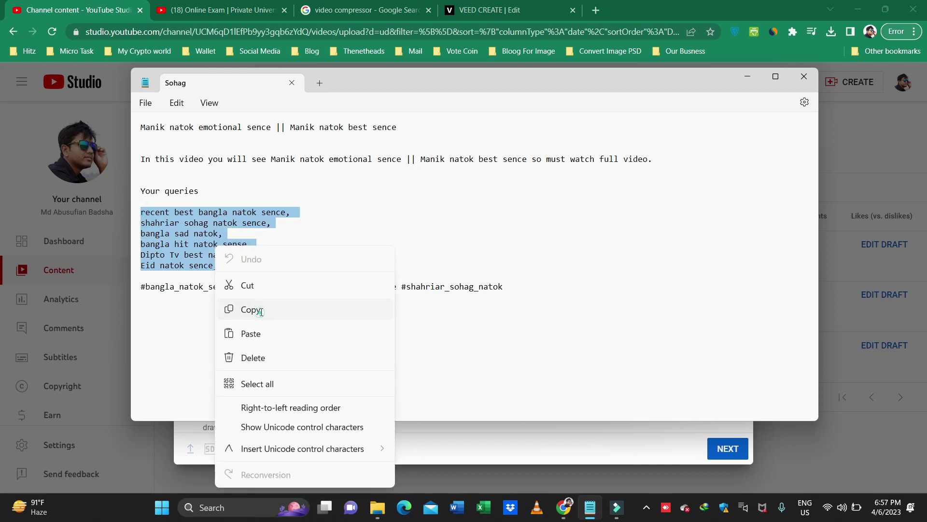
left_click(254, 310)
left_click(748, 77)
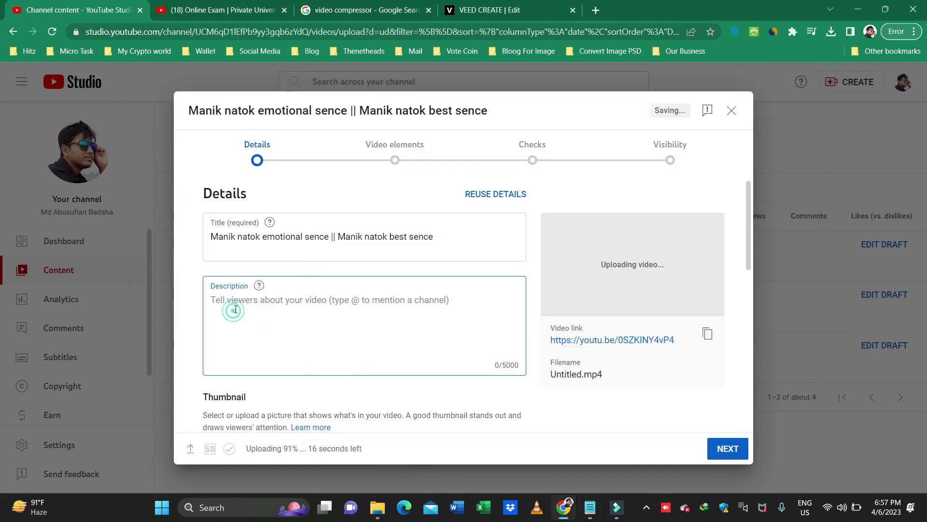
key("ctrl+v")
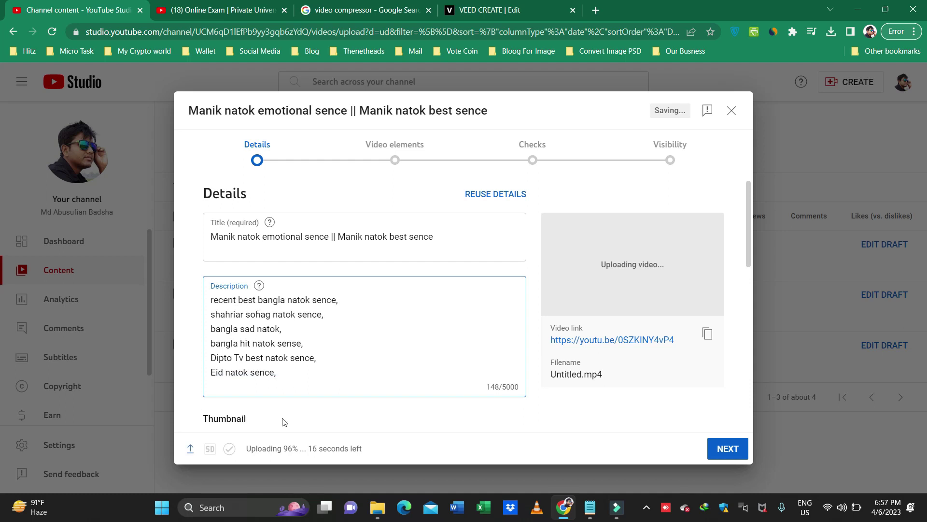
Set the audience to "No, it's not made for kids" and proceed to the Video elements page
scroll(335, 334, "down", 10)
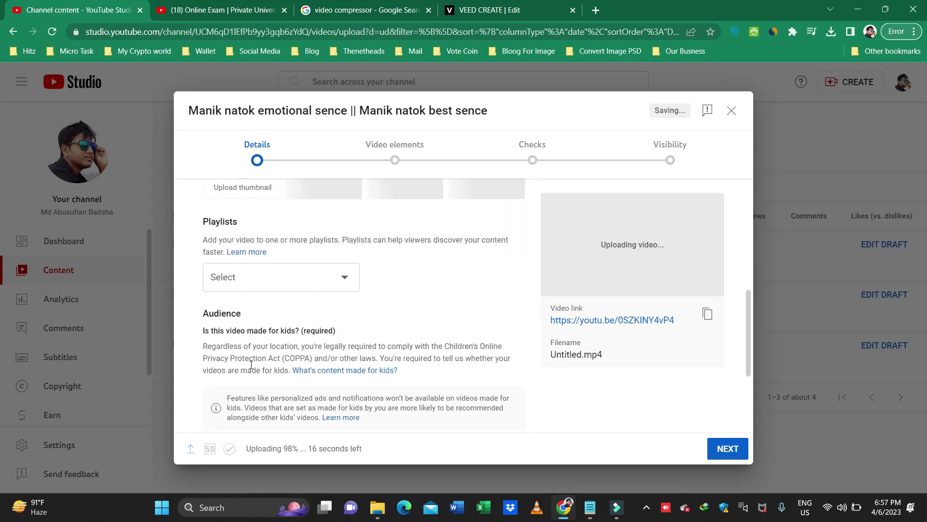
left_click(211, 322)
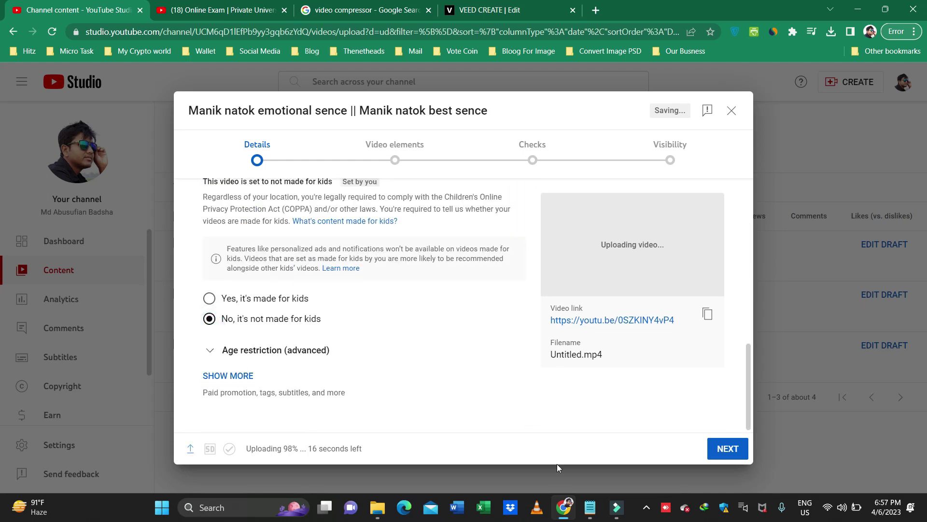
left_click(728, 448)
Check the upload and processing status of the video on the Video elements page
scroll(411, 304, "down", 1)
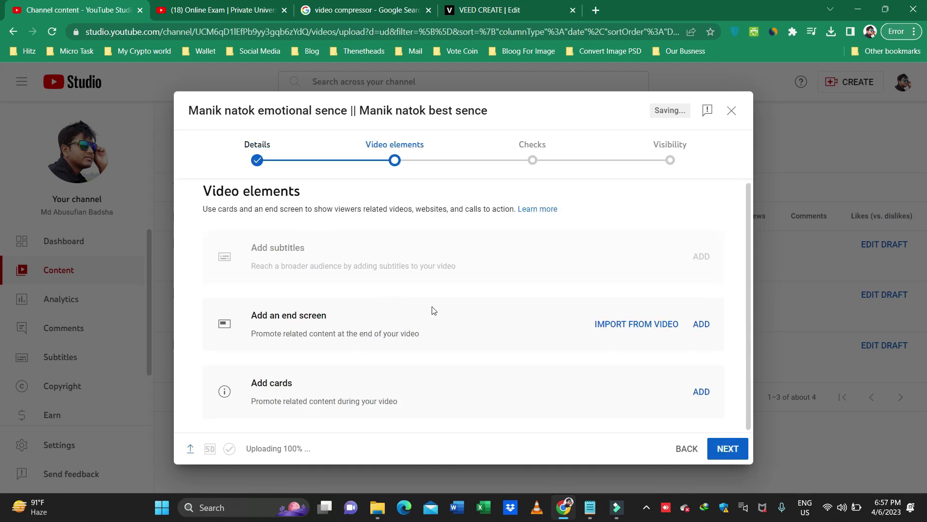
left_click_drag(271, 450, 310, 449)
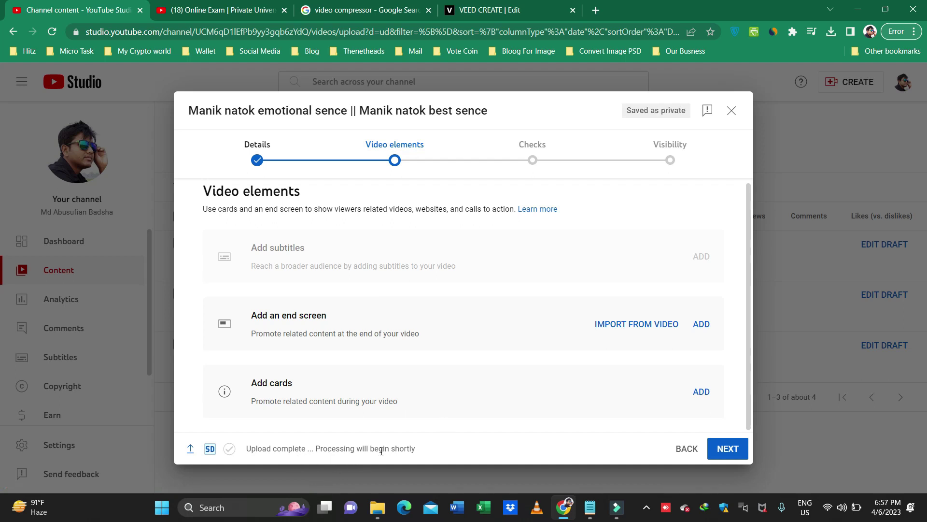
scroll(468, 375, "up", 1)
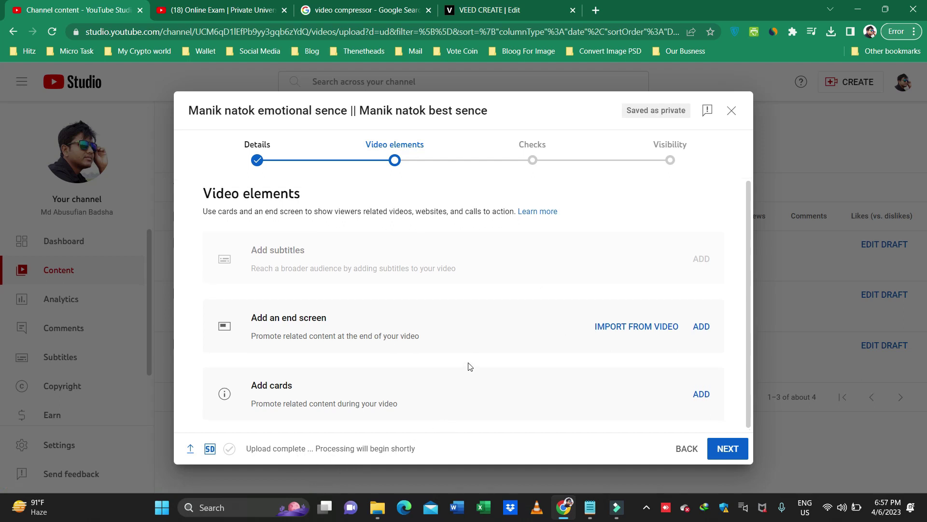
scroll(473, 350, "down", 1)
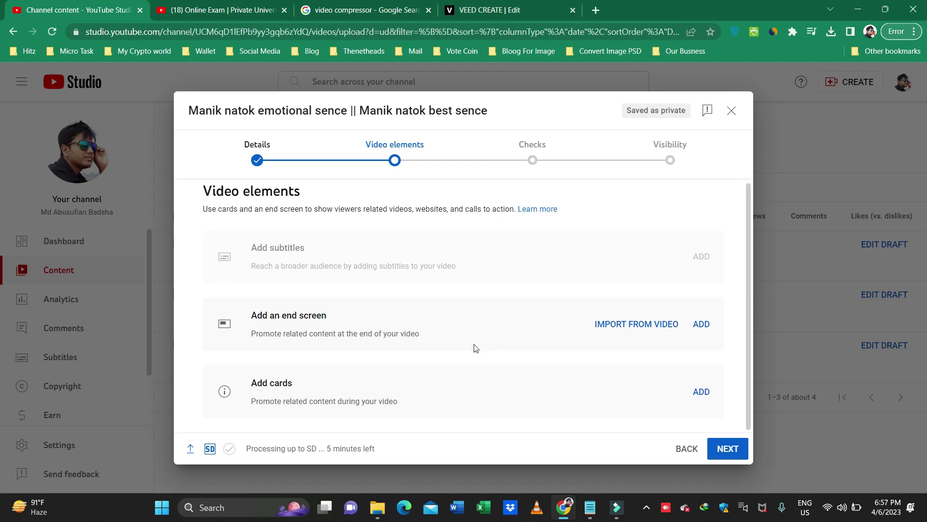
scroll(475, 348, "up", 1)
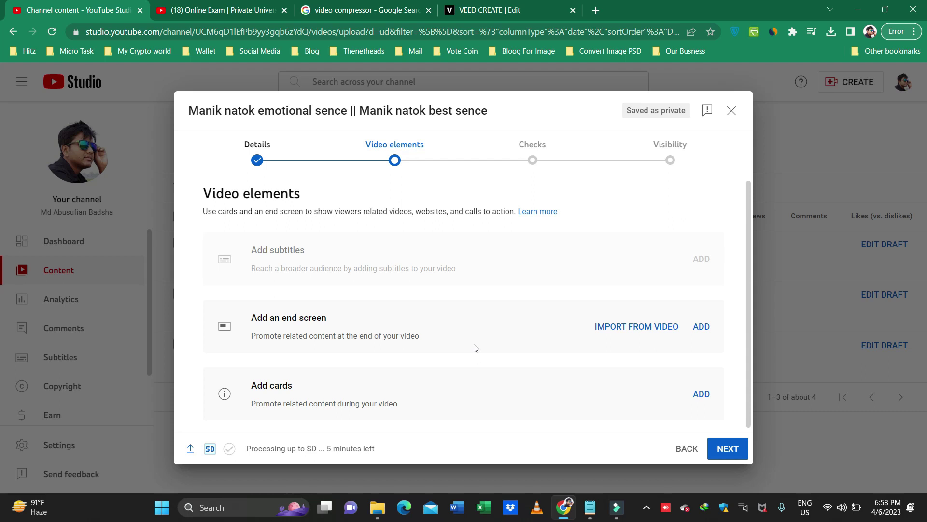
scroll(457, 302, "down", 1)
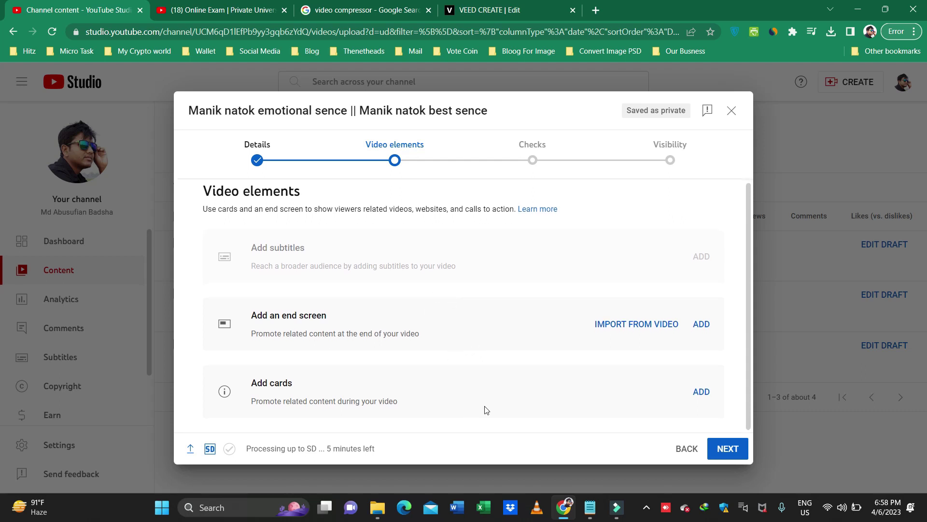
scroll(457, 349, "up", 1)
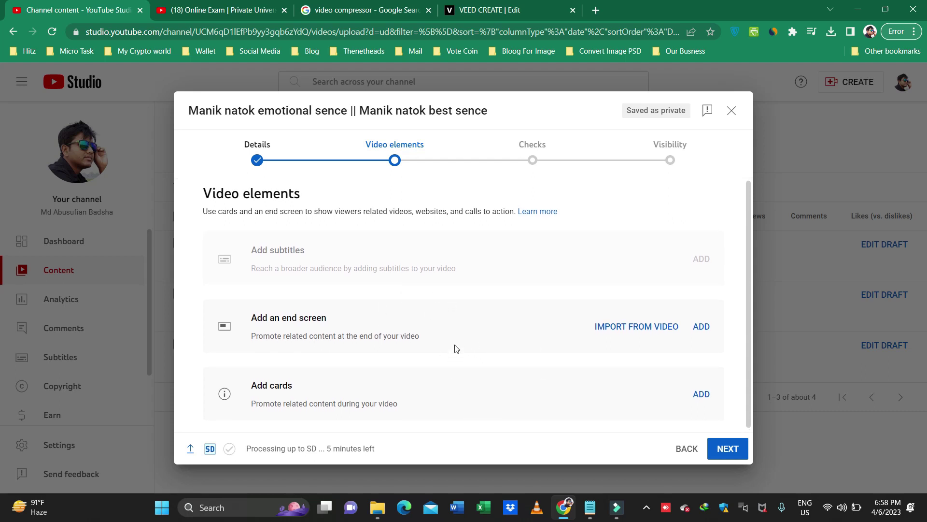
scroll(457, 349, "down", 1)
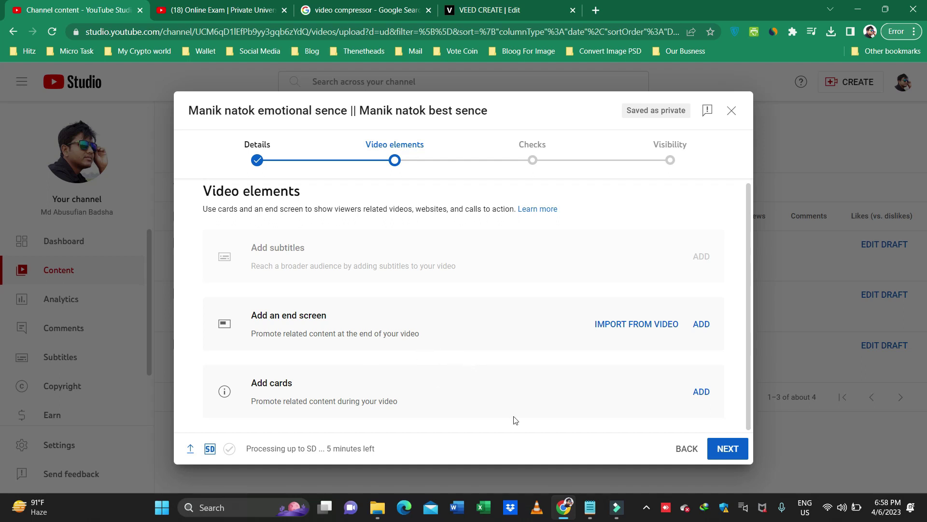
scroll(417, 348, "up", 1)
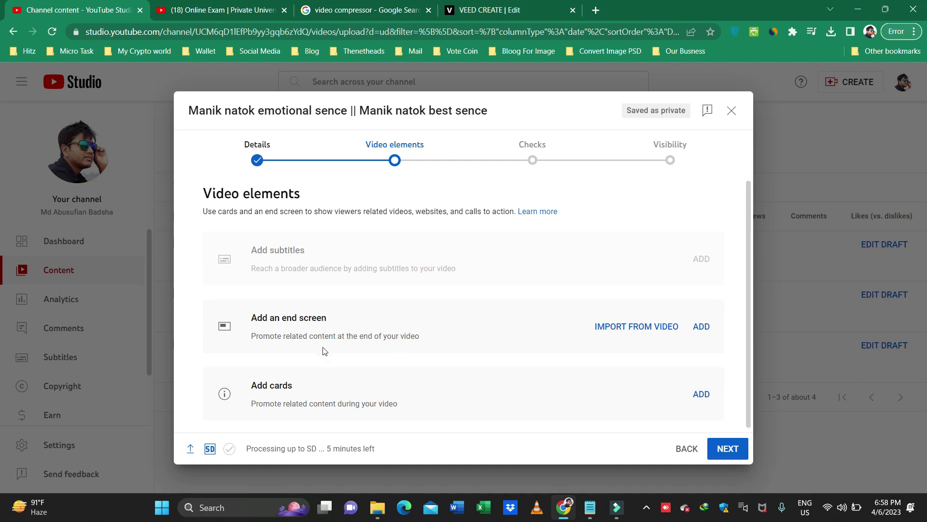
scroll(333, 376, "down", 1)
left_click_drag(328, 450, 410, 451)
left_click(432, 448)
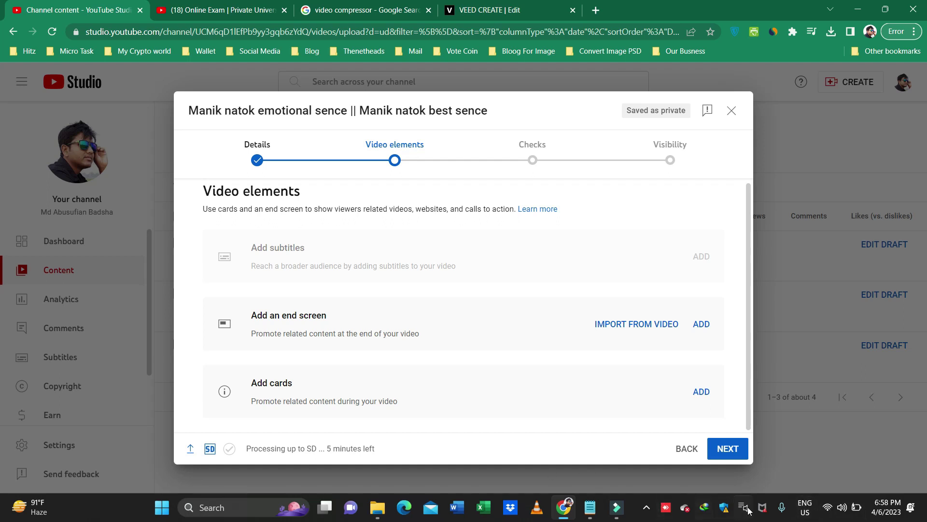
left_click(653, 513)
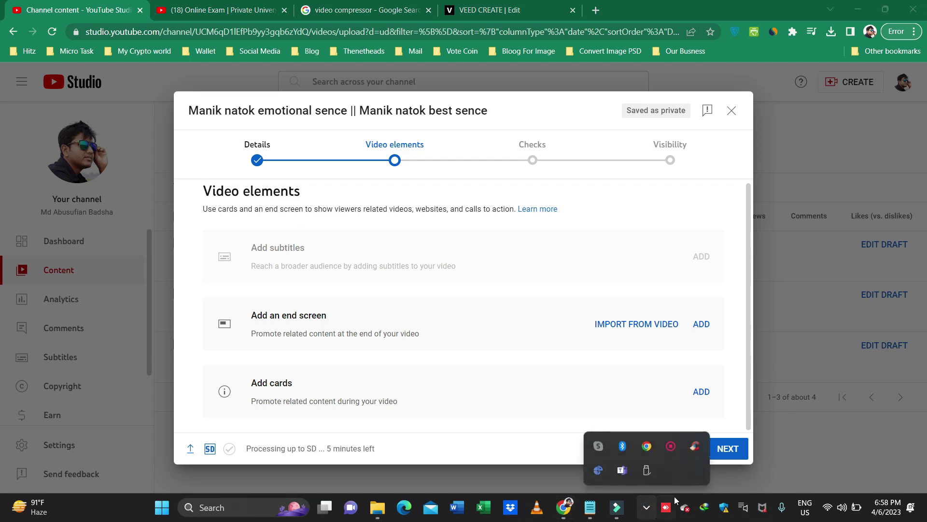
right_click(675, 450)
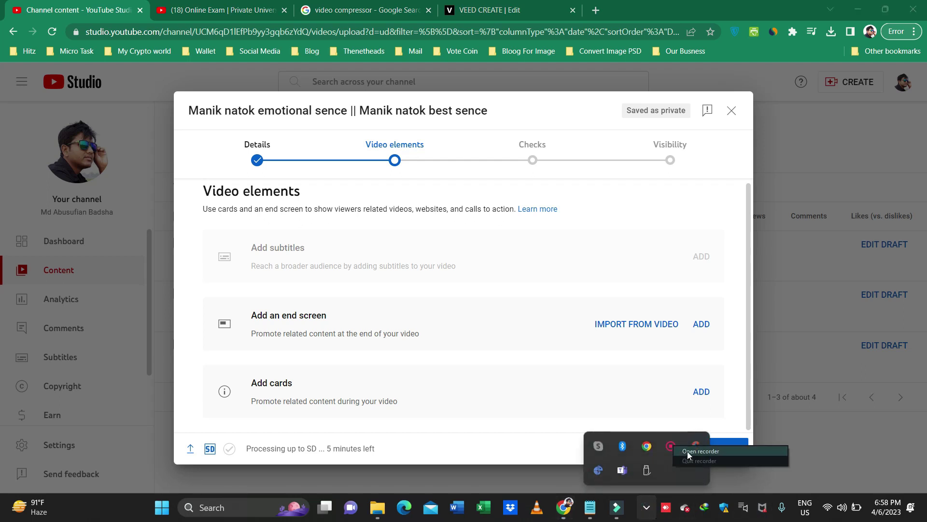
left_click(700, 452)
left_click(797, 492)
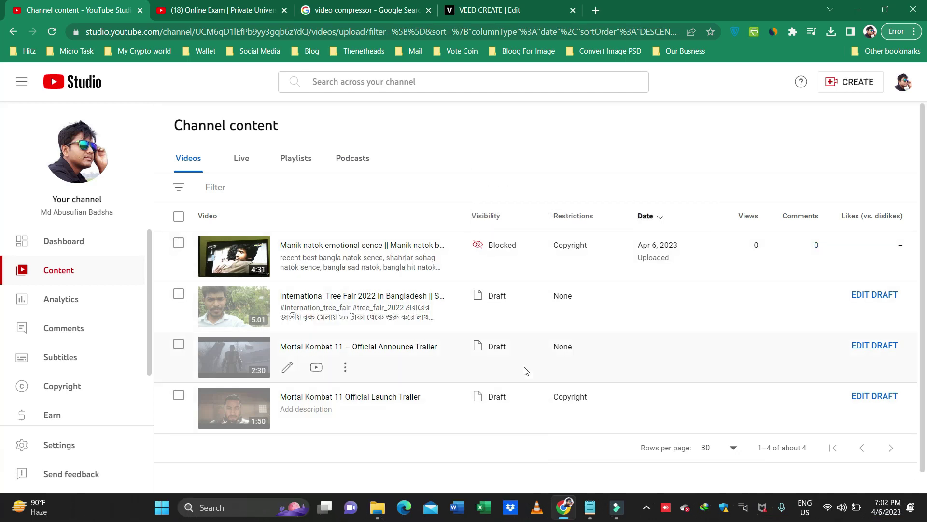
Open the details of the re-uploaded Manik natok video, return to the channel content list and check its visibility and restrictions
left_click(228, 260)
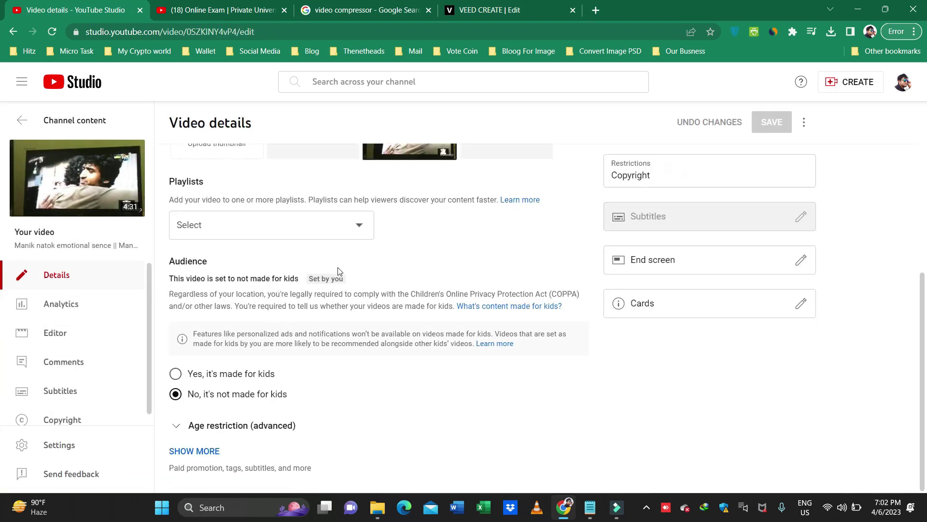
left_click(14, 33)
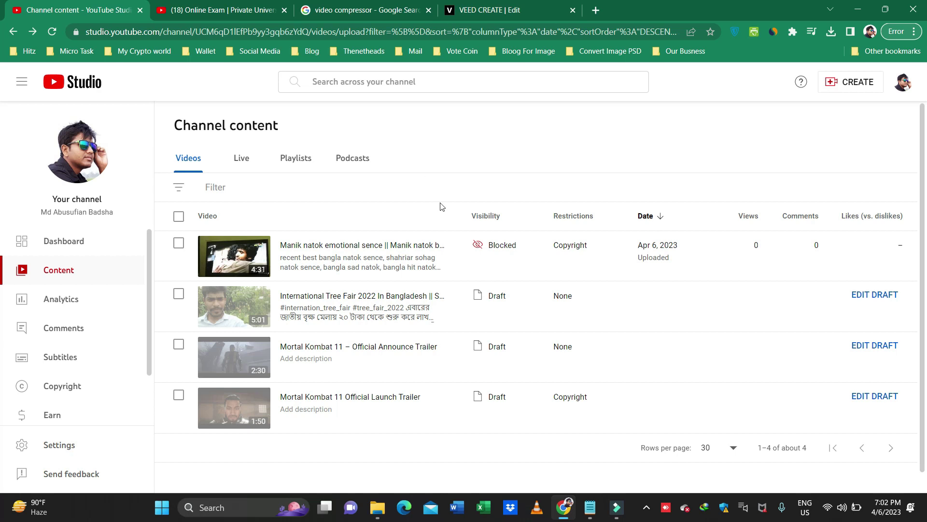
mouse_move(518, 256)
Switch to VEED and review the compression result for the Manik natok video
left_click(487, 7)
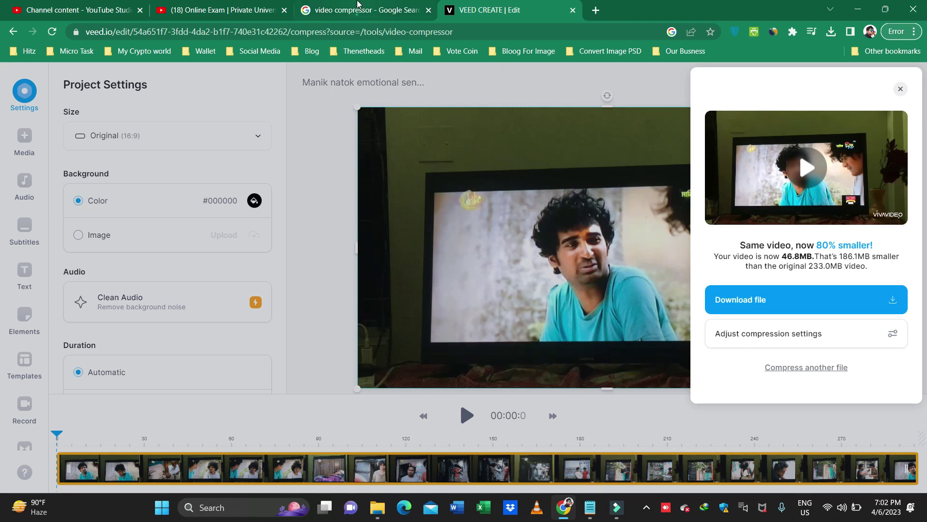
key("ctrl+shift+Tab")
key("ctrl+shift+Tab")
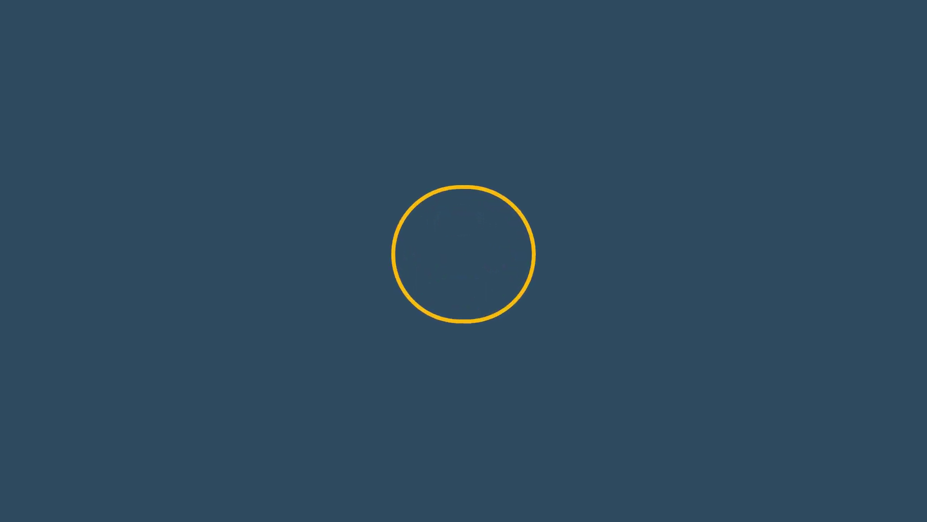